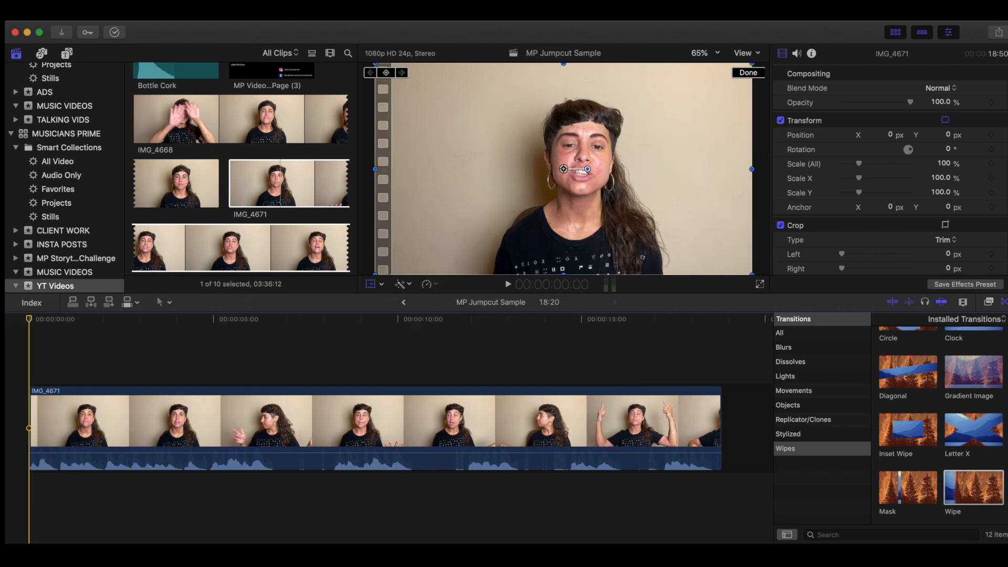
Play the IMG_4671 clip from the start of the timeline to review the unedited footage
left_click(36, 320)
left_click_drag(35, 321, 262, 350)
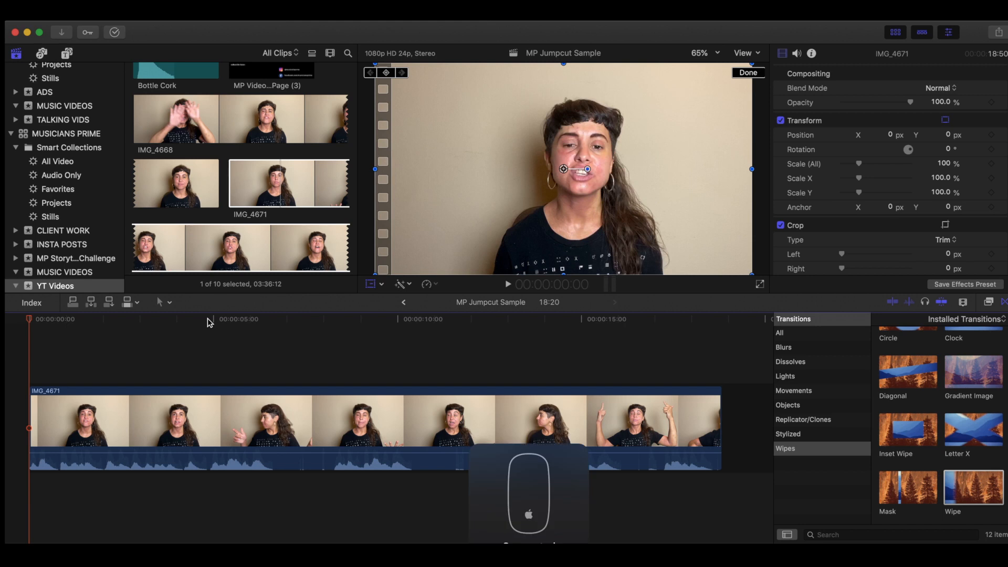
mouse_move(28, 322)
left_mouse_down()
mouse_move(195, 328)
mouse_move(16, 322)
left_mouse_up()
key("space")
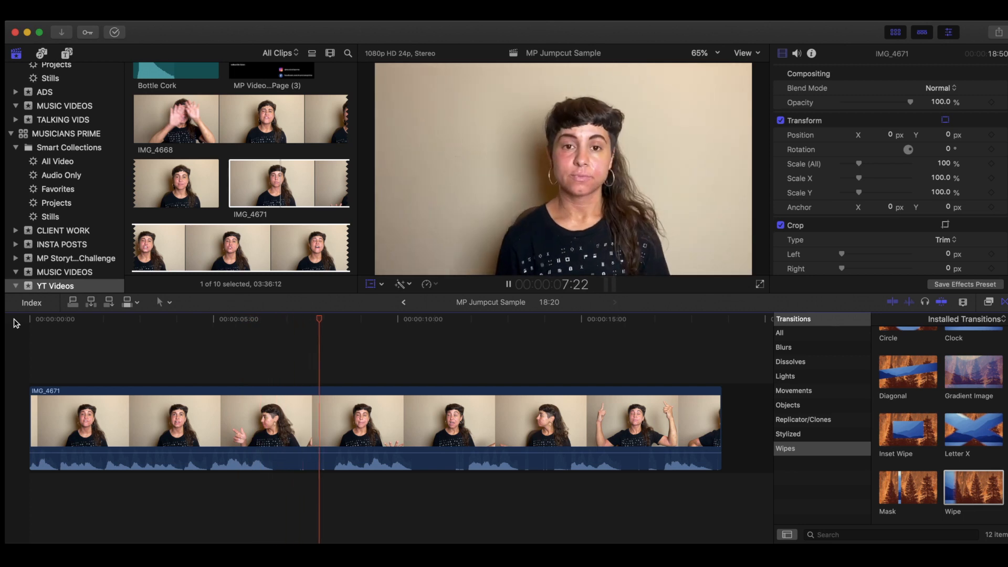
key("space")
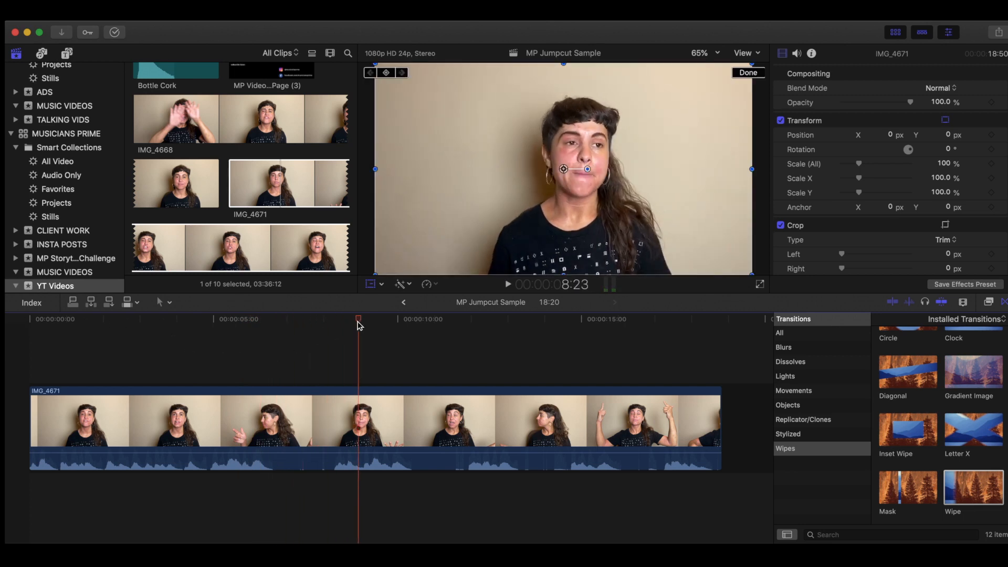
Replay the first spoken section and split the IMG_4671 clip at 4:02, where the phrase ends
left_click_drag(357, 324, 112, 324)
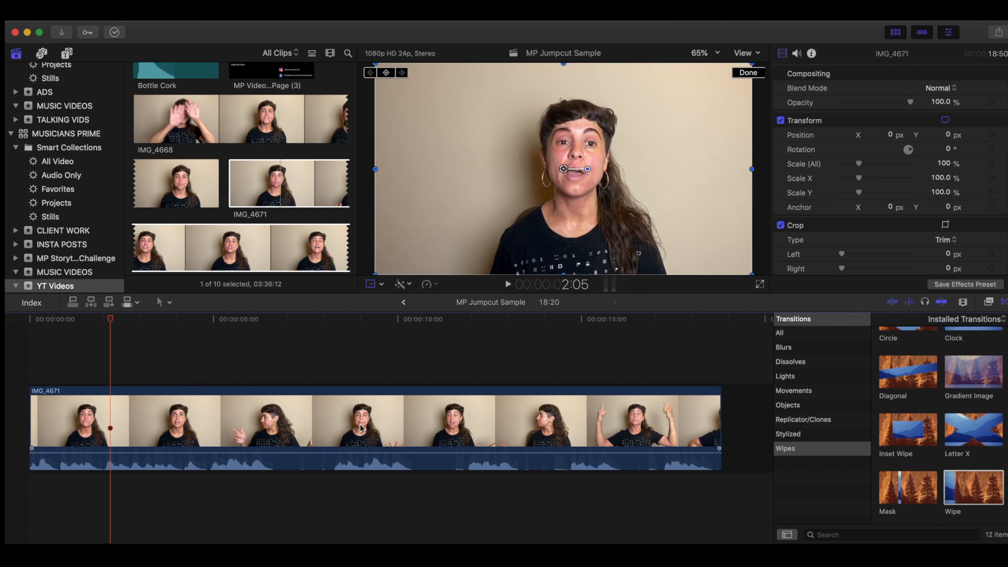
key("space")
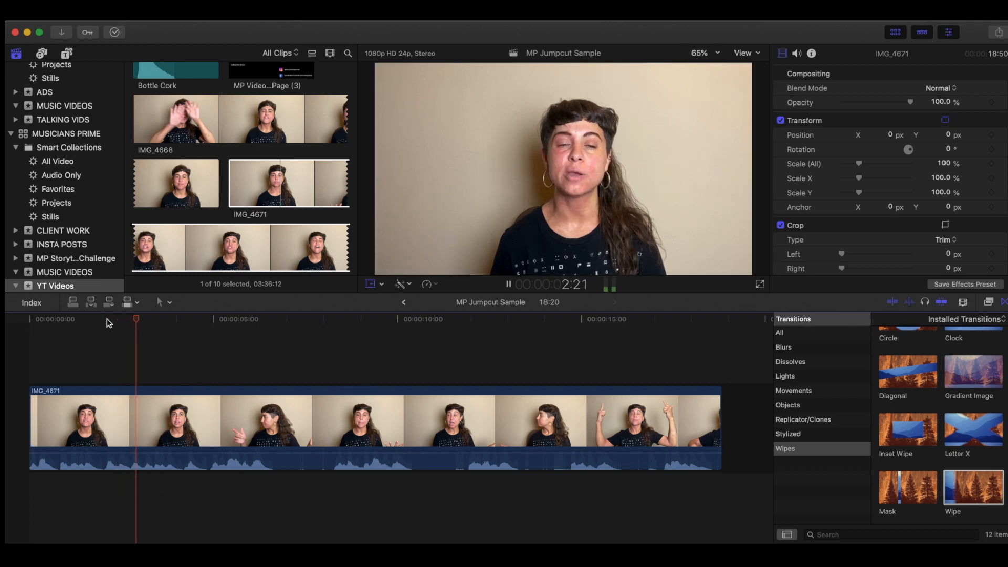
key("space")
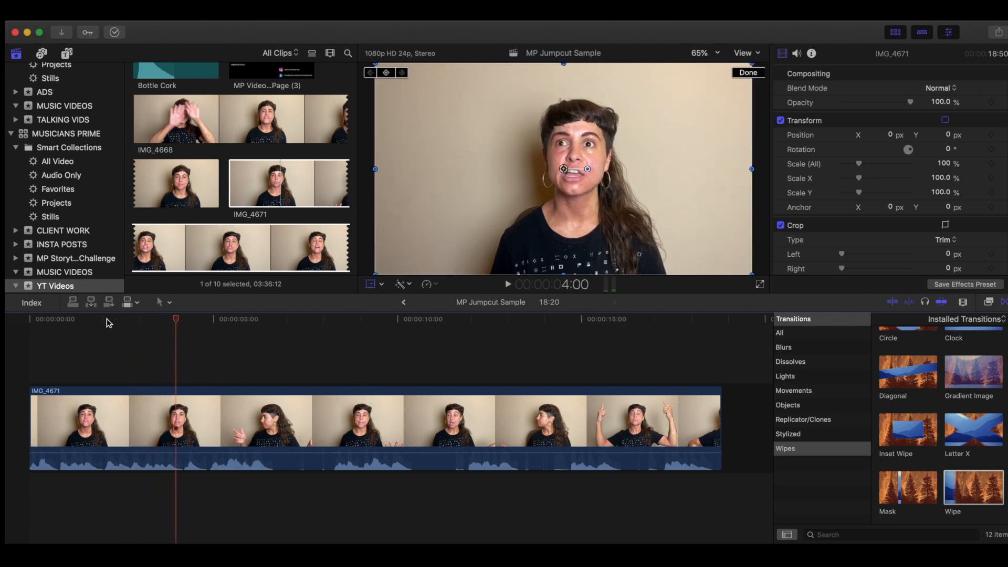
key("super+equal")
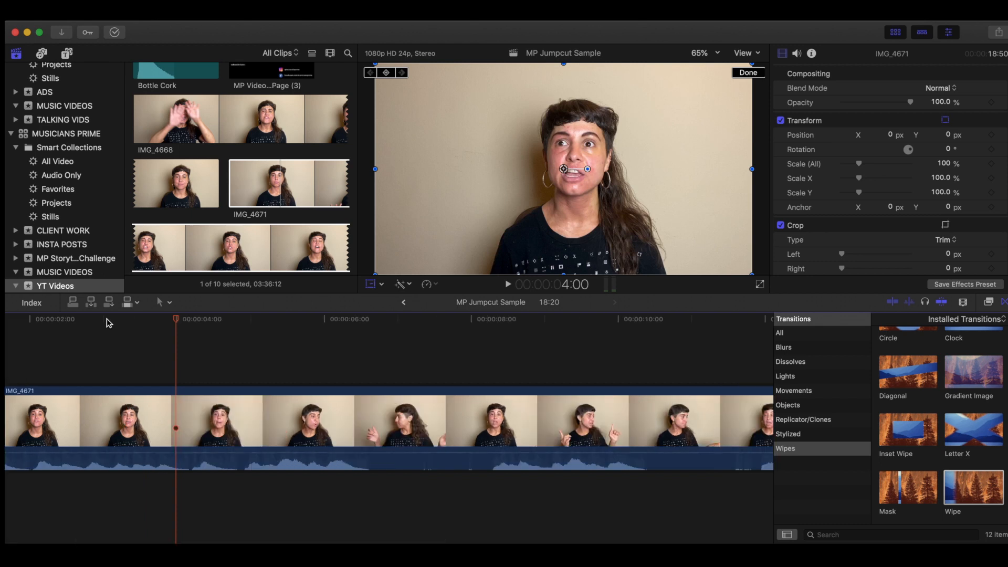
left_click(144, 320)
key("space")
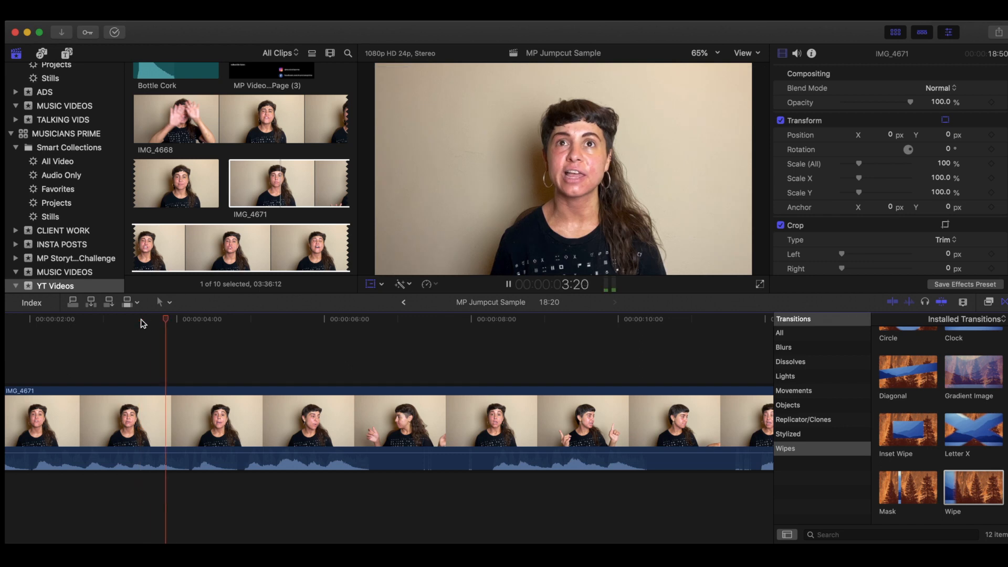
key("space")
left_click(151, 319)
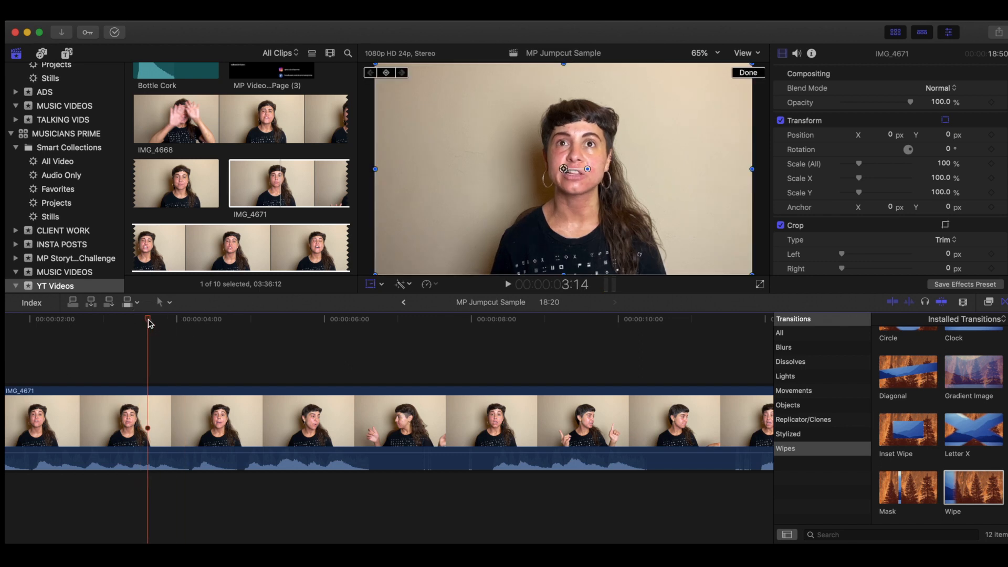
key("space")
key("space")
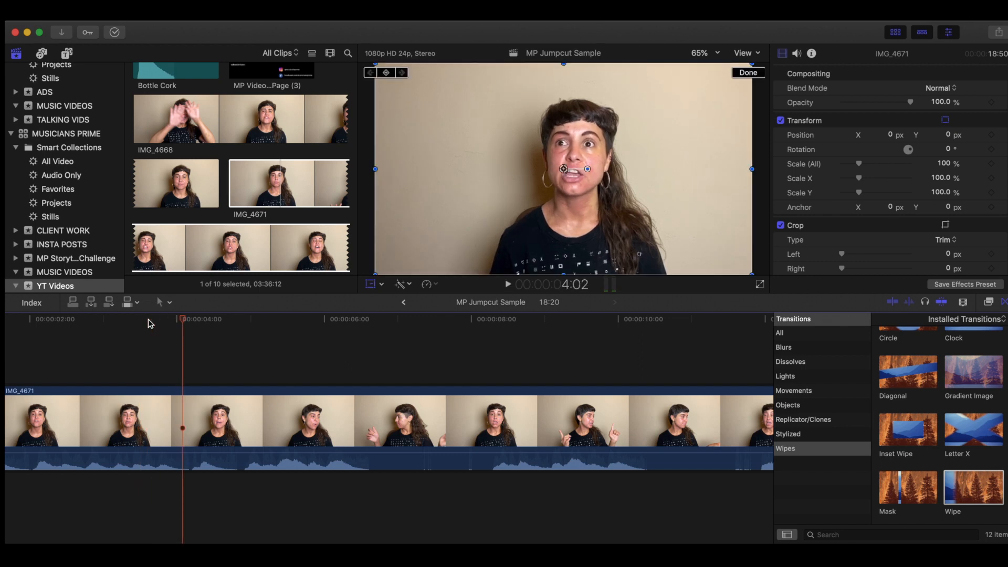
key("super+b")
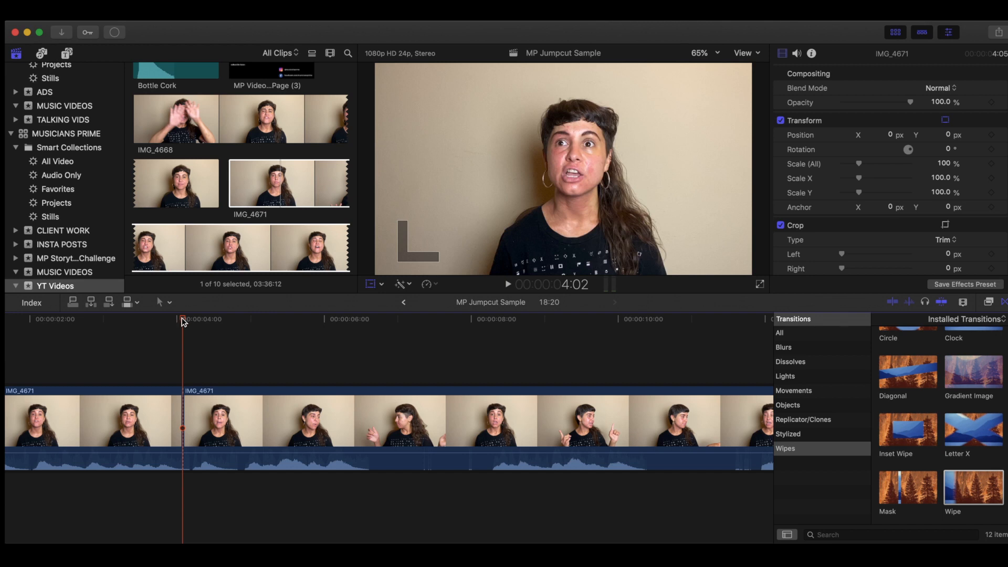
Split the clip again at 8:07, where speech resumes, and delete the section between the two cuts
left_click_drag(452, 321, 495, 329)
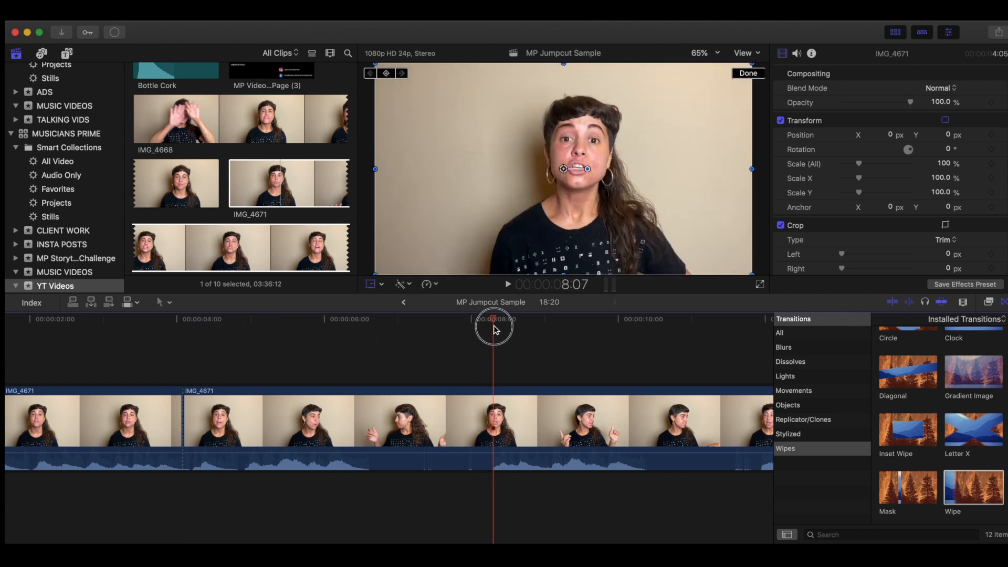
key("super+b")
left_click(339, 413)
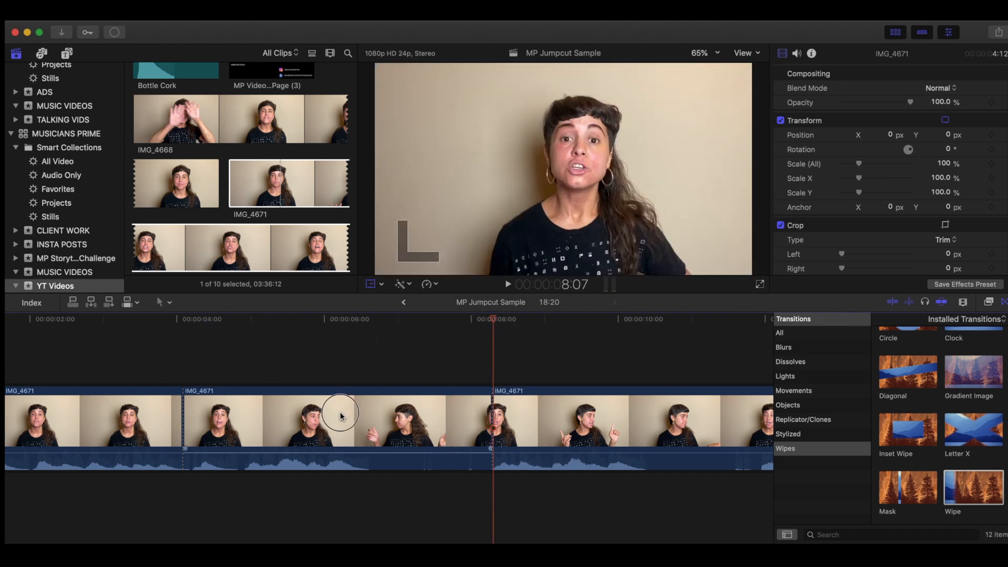
key("Delete")
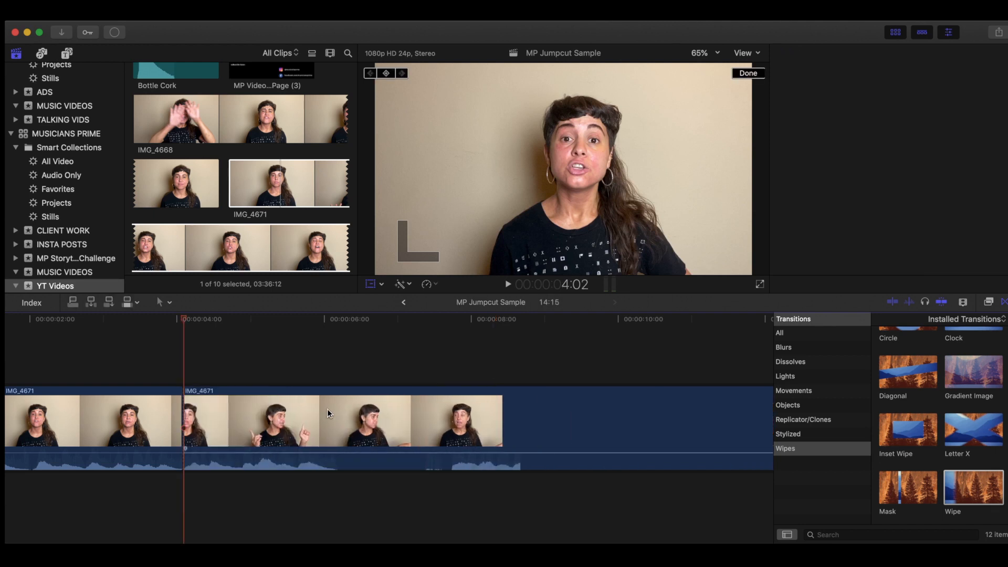
Play back across the first jump cut to check its timing
left_click(92, 320)
key("space")
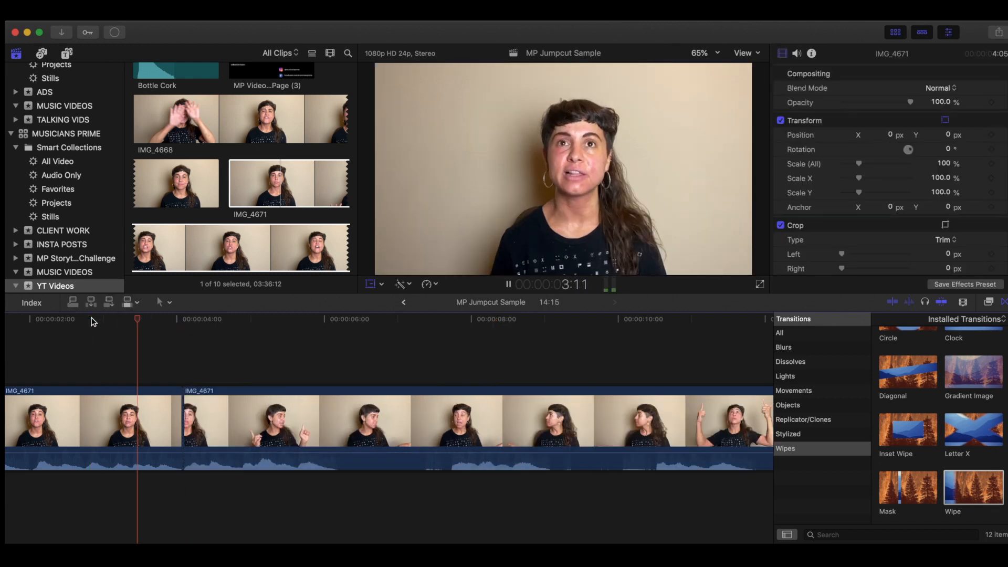
key("space")
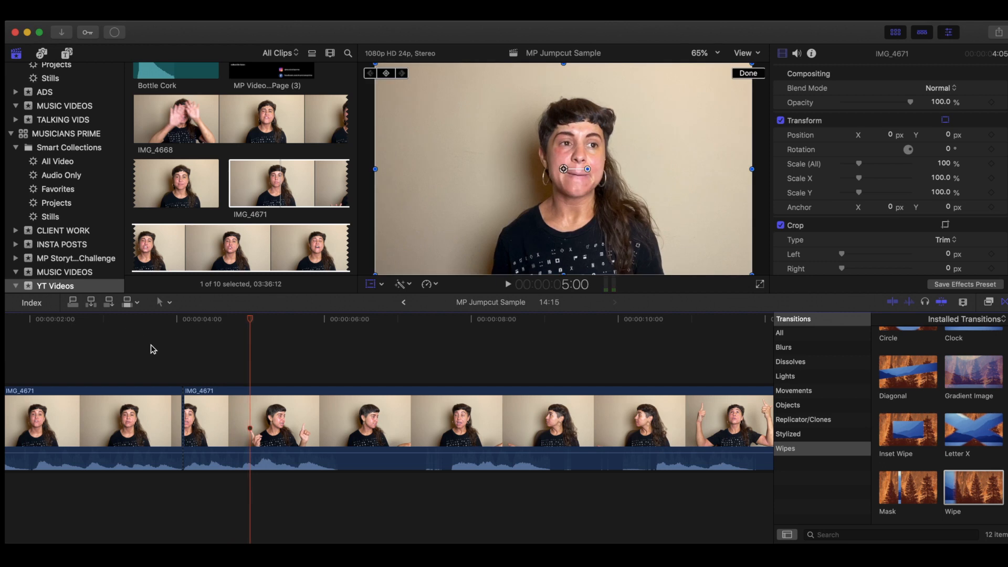
Split the first clip at 3:22 and delete the short leftover piece before the jump cut
left_click(127, 360)
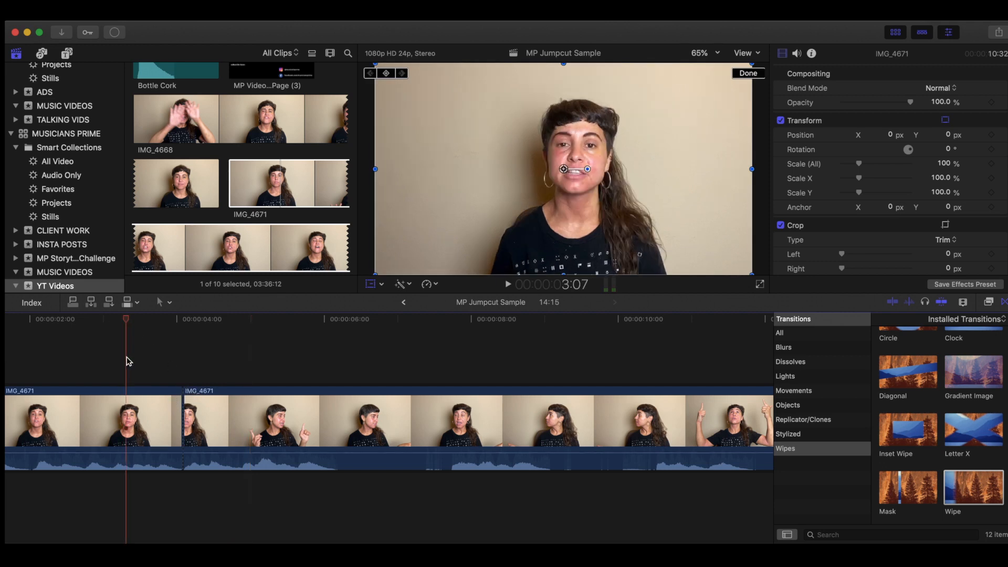
key("space")
key("space")
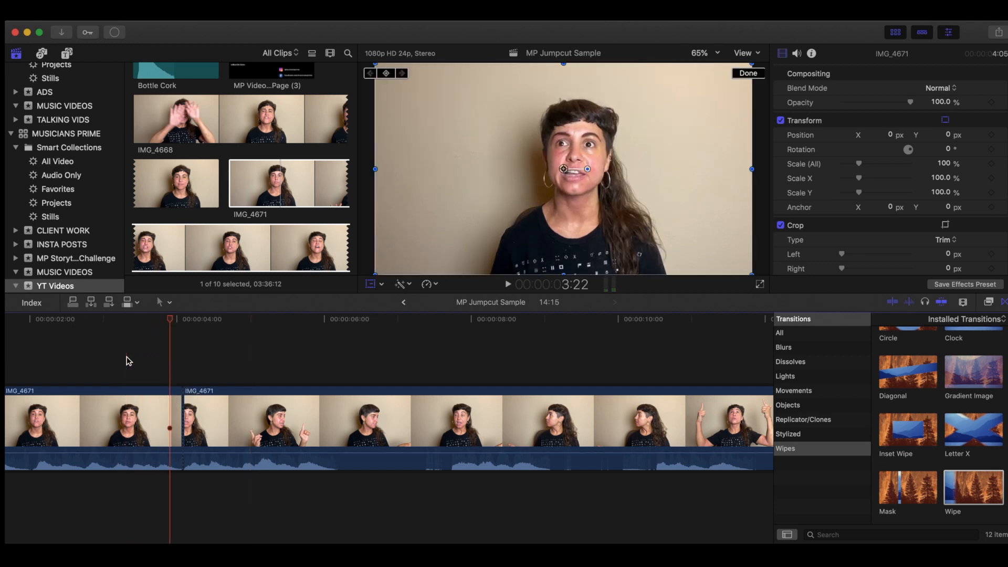
key("super+b")
left_click(176, 399)
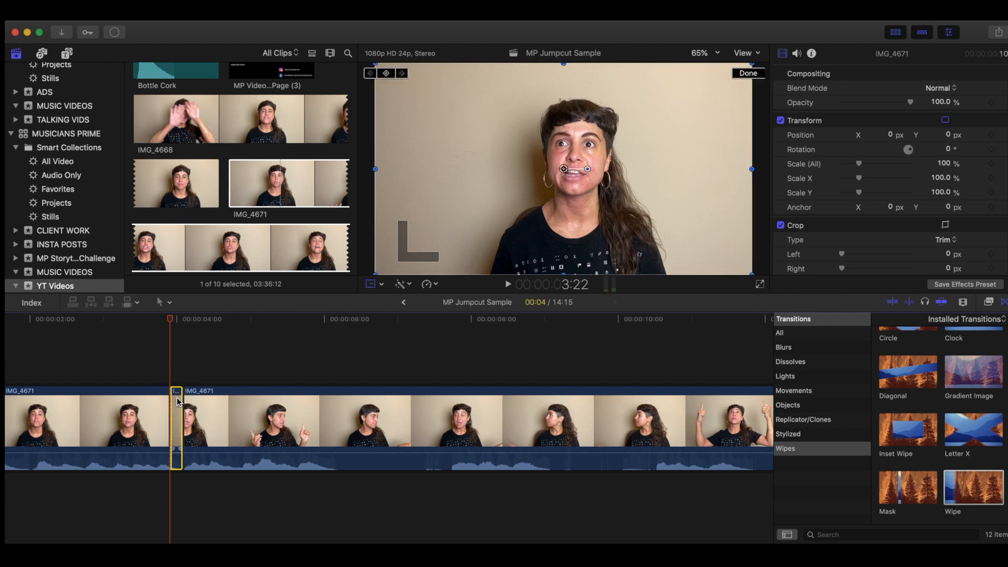
key("Delete")
Play back the tightened first jump cut
left_click(95, 347)
key("space")
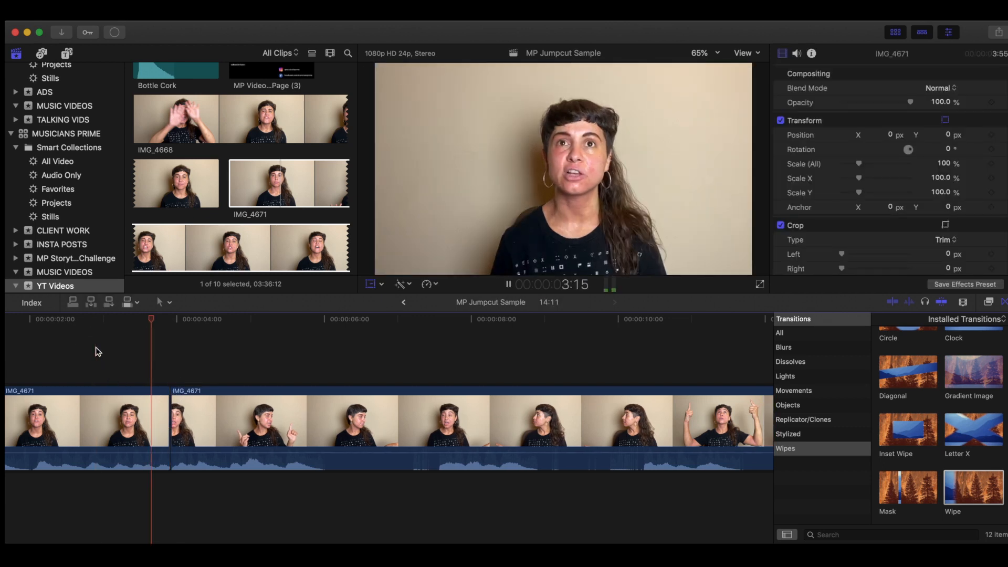
key("space")
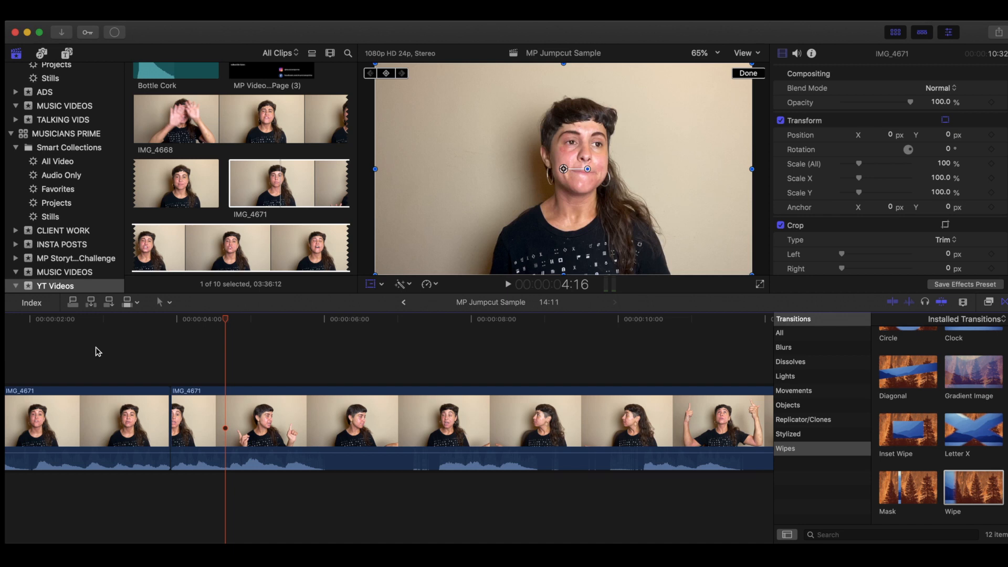
Locate the end of the next spoken phrase and split the second clip at 5:19
key("super+minus")
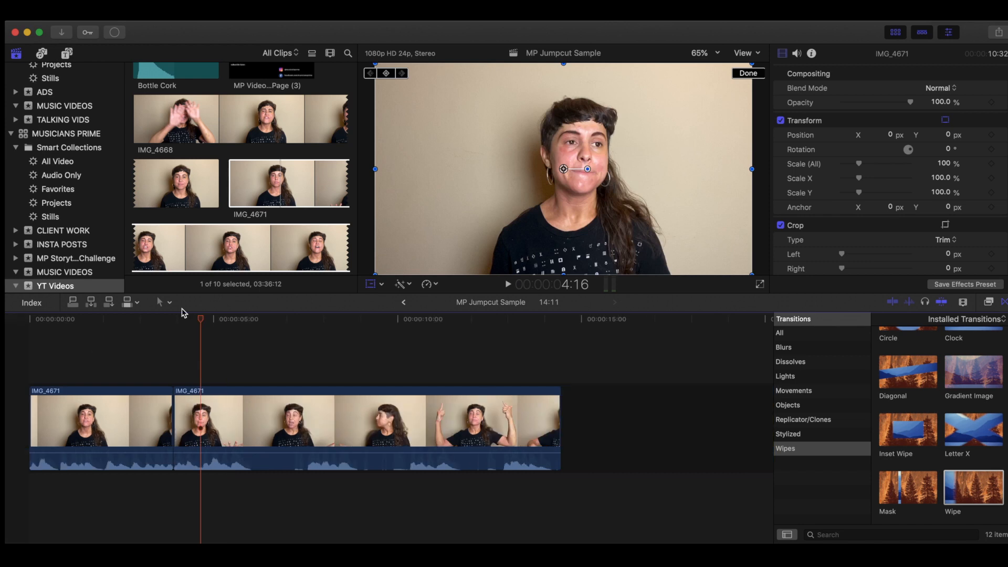
left_click(203, 318)
left_click_drag(204, 319, 250, 319)
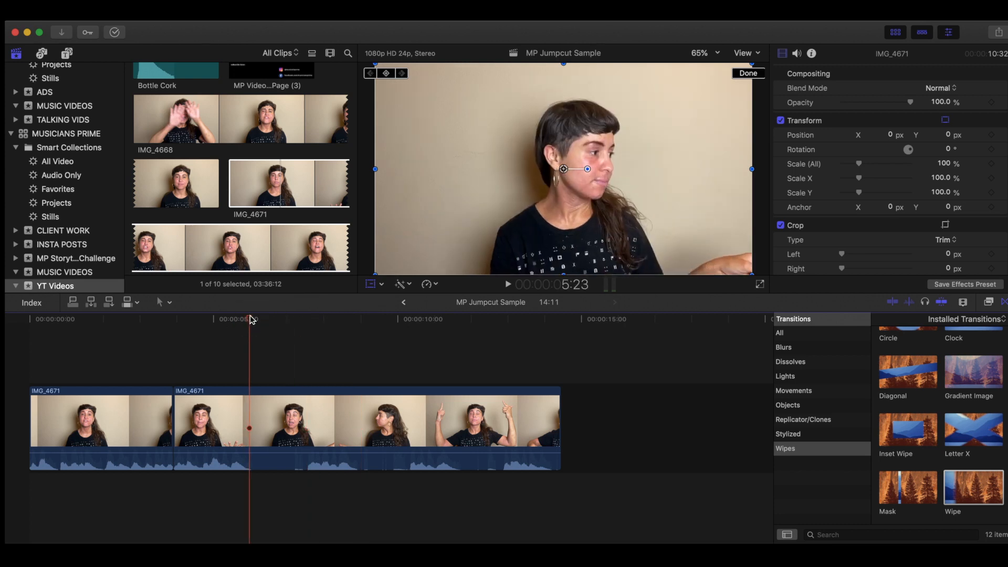
key("super+equal")
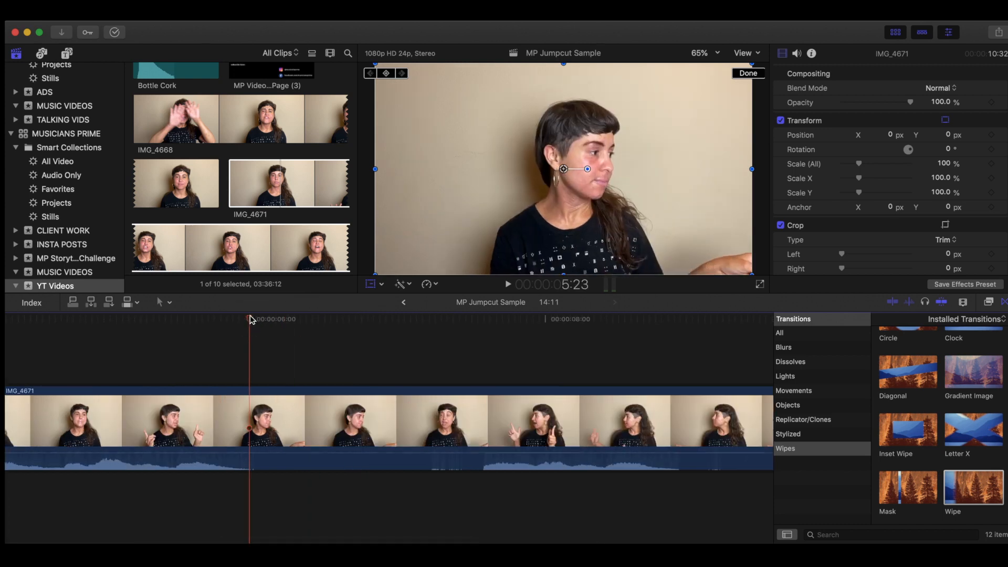
left_click_drag(250, 318, 66, 319)
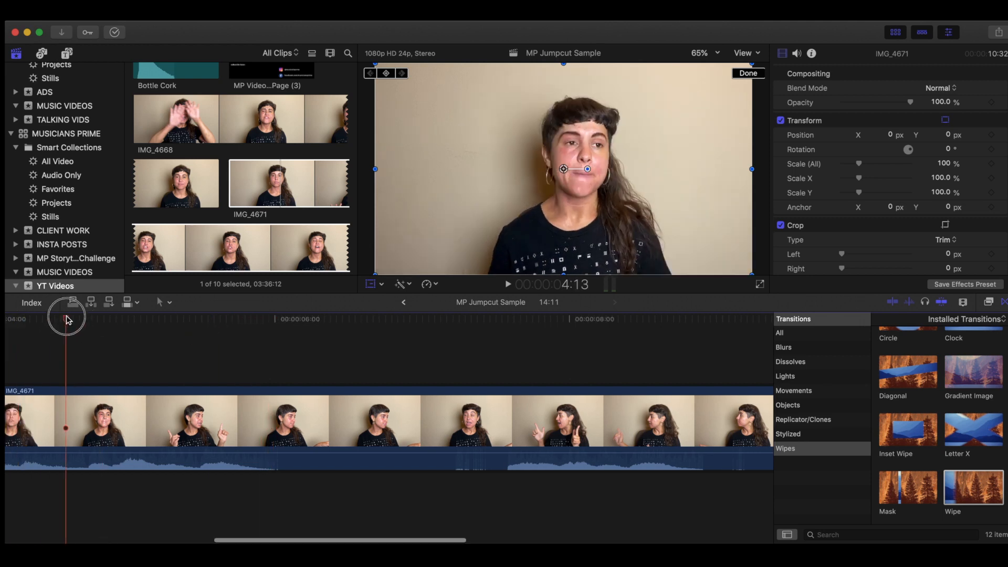
key("space")
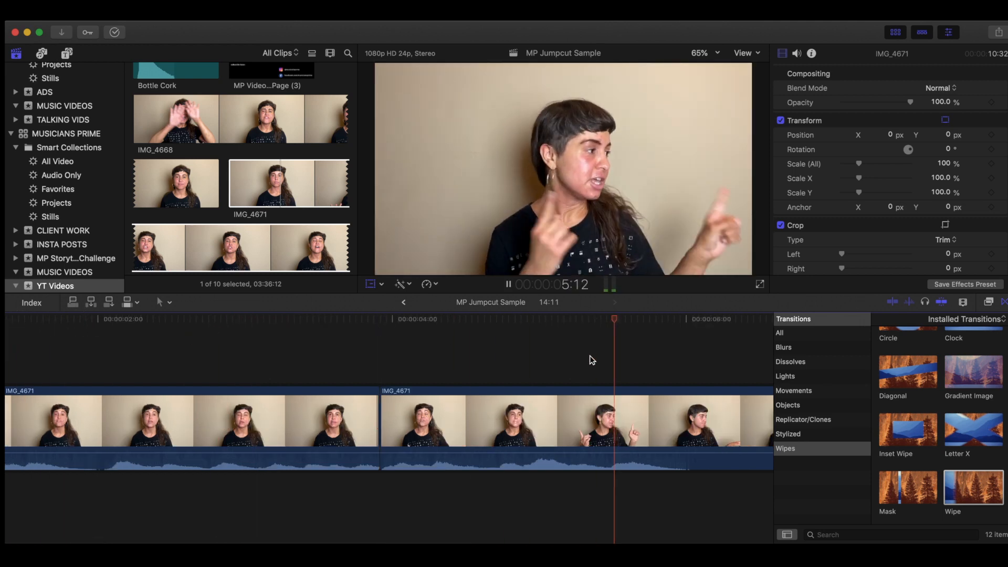
key("space")
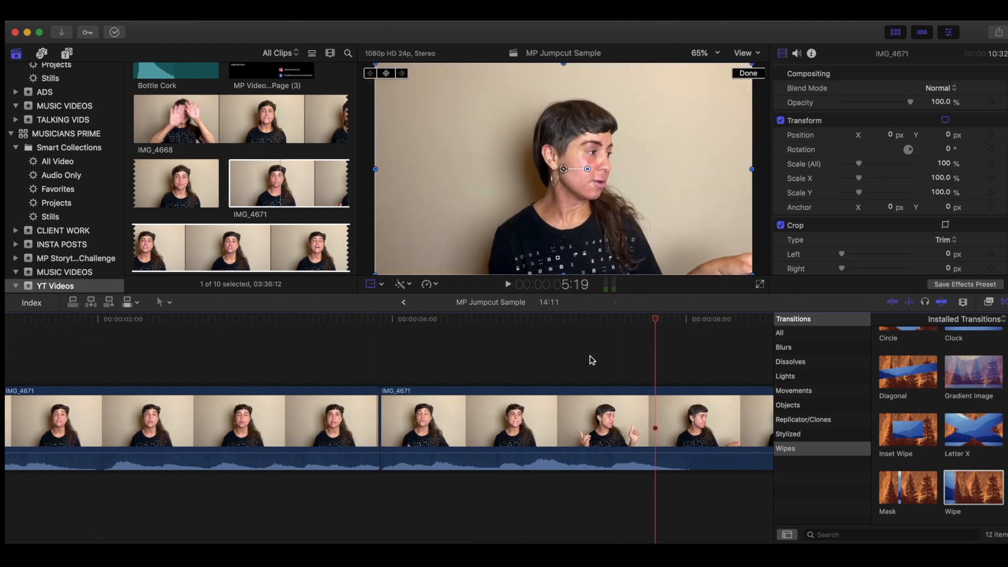
key("super+b")
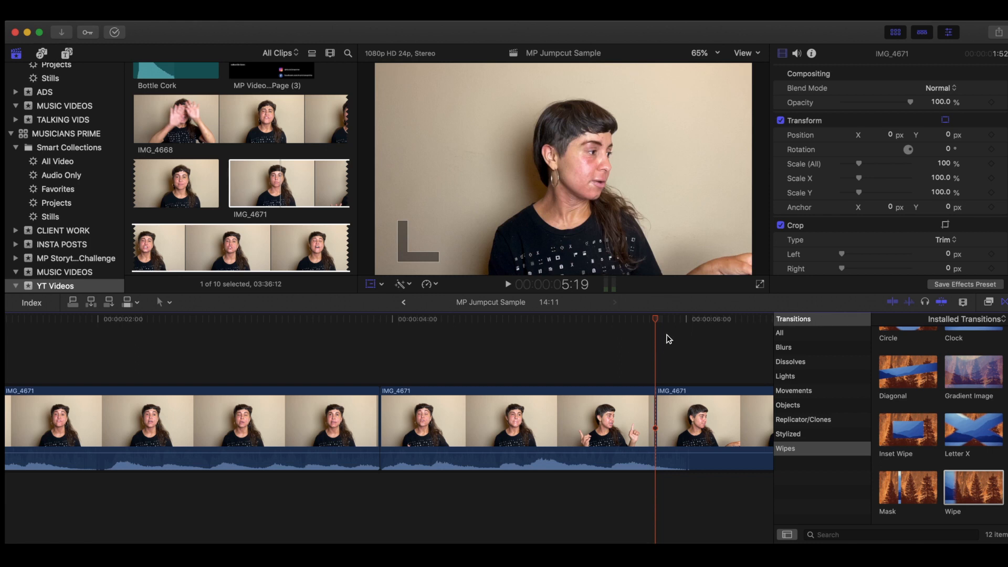
Split the clip at 7:13, where speech resumes, and delete the pause between the 5:19 cut and this one
key("super+minus")
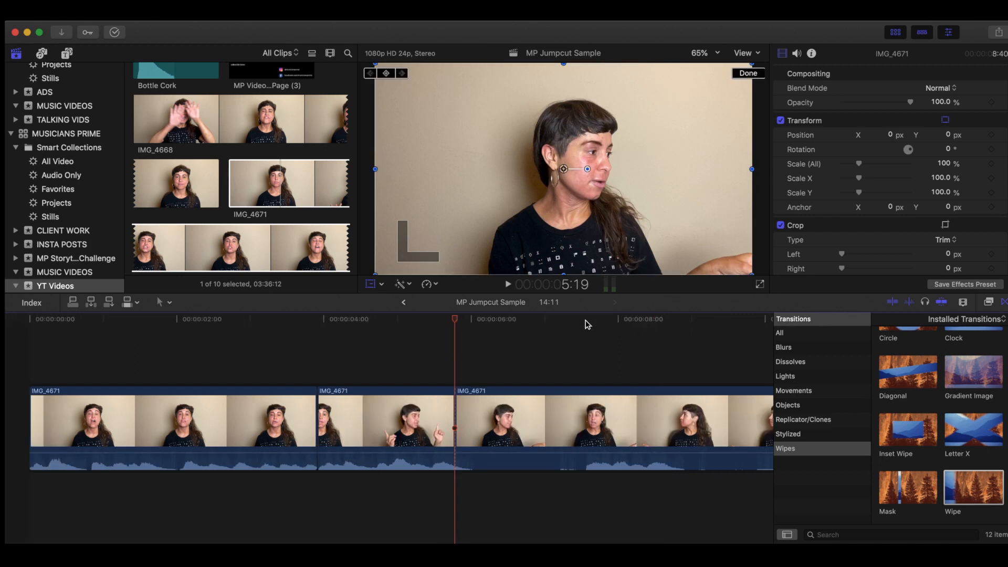
left_click_drag(459, 321, 588, 320)
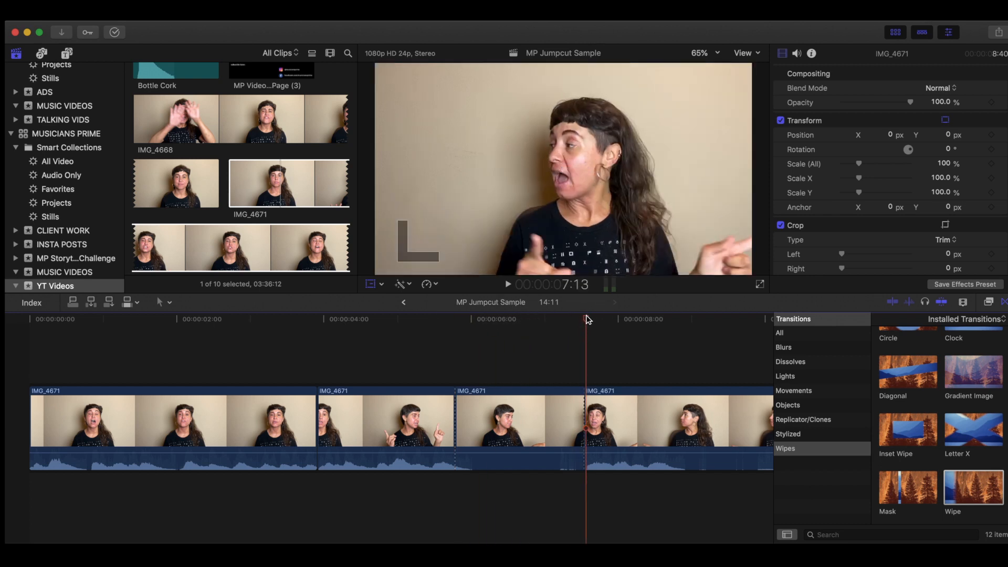
key("super+b")
left_click(517, 409)
key("Delete")
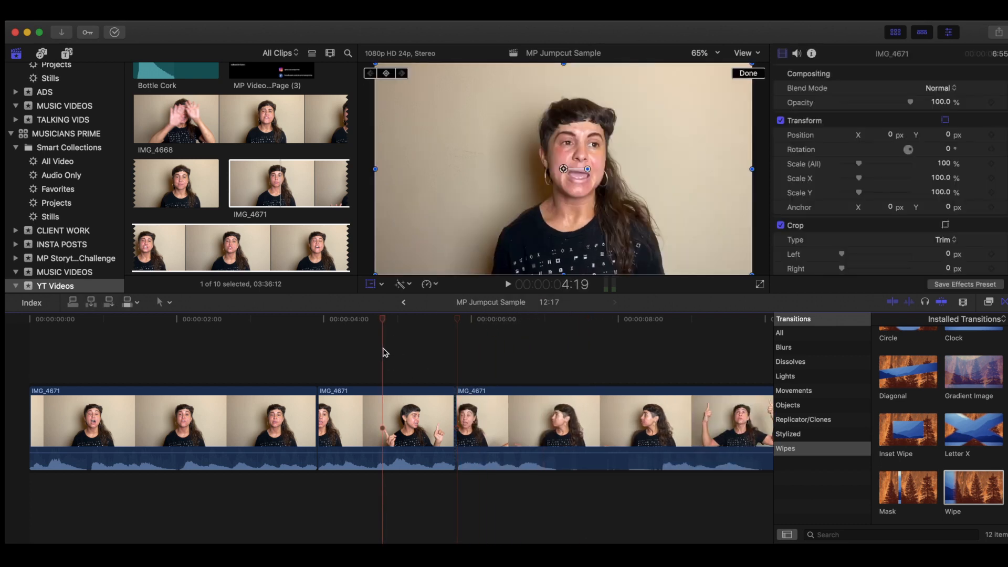
Play across the second jump cut and split the third clip at 7:00, at the end of the phrase
key("space")
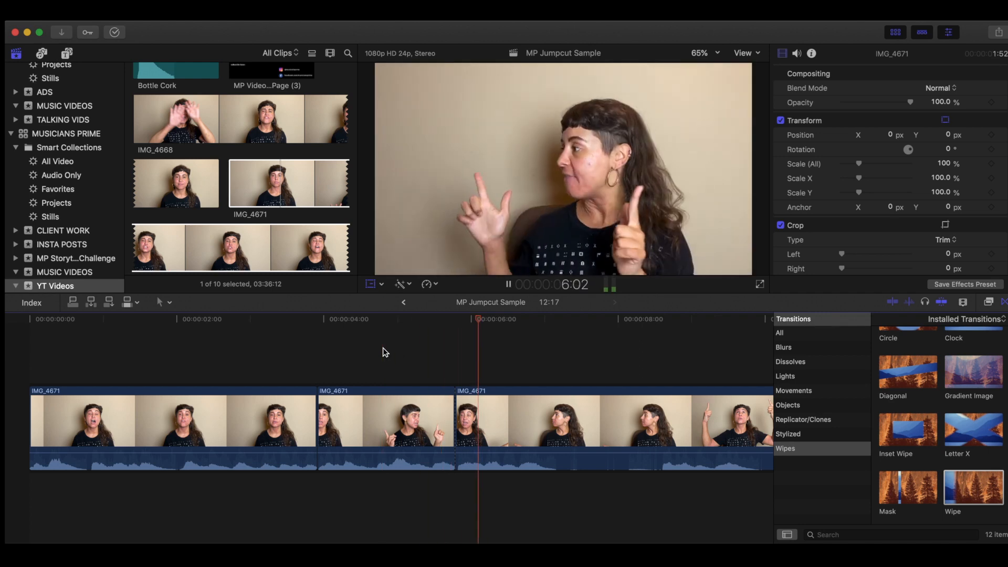
key("space")
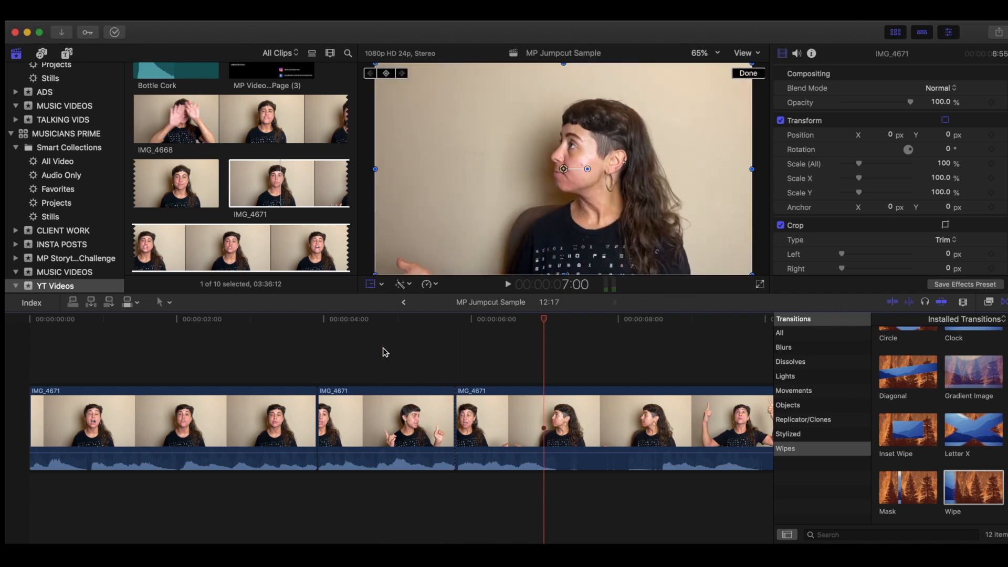
mouse_move(534, 329)
left_mouse_down()
mouse_move(449, 323)
mouse_move(720, 331)
mouse_move(525, 342)
mouse_move(548, 322)
left_mouse_up()
key("shift+Right")
left_click(550, 319)
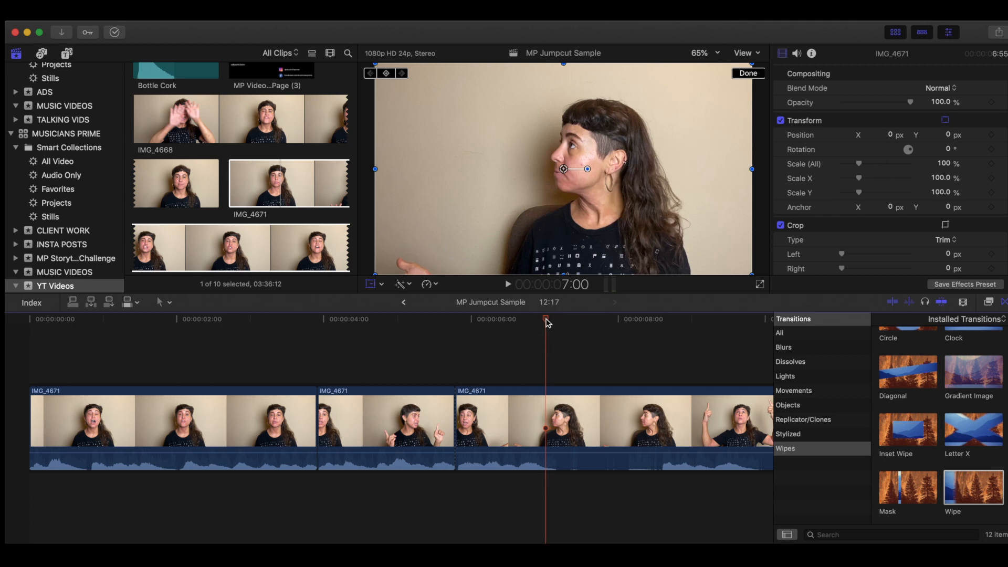
key("super+b")
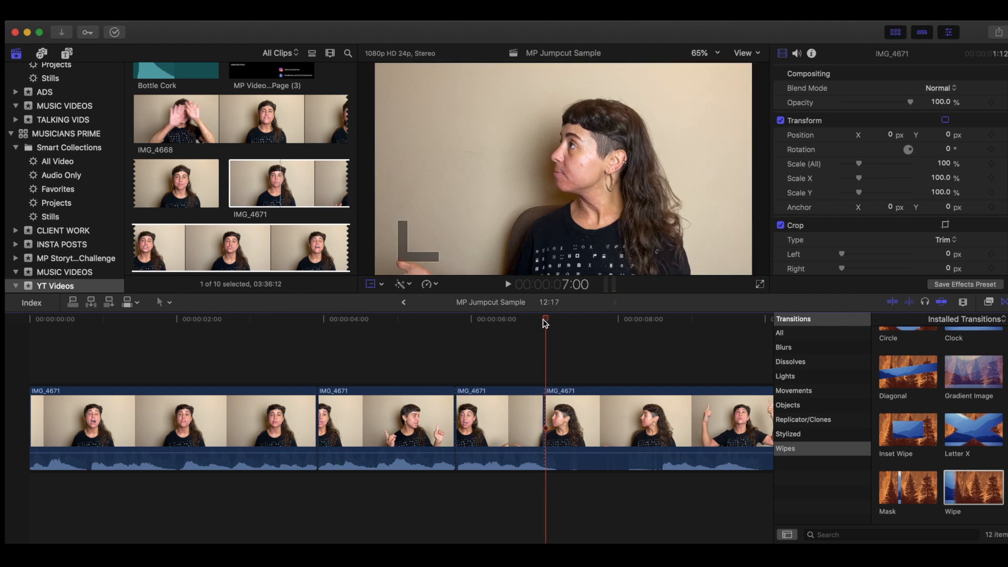
Split the clip at 8:14, where speech resumes, and delete the pause between the 7:00 cut and this one
left_click_drag(544, 321, 661, 325)
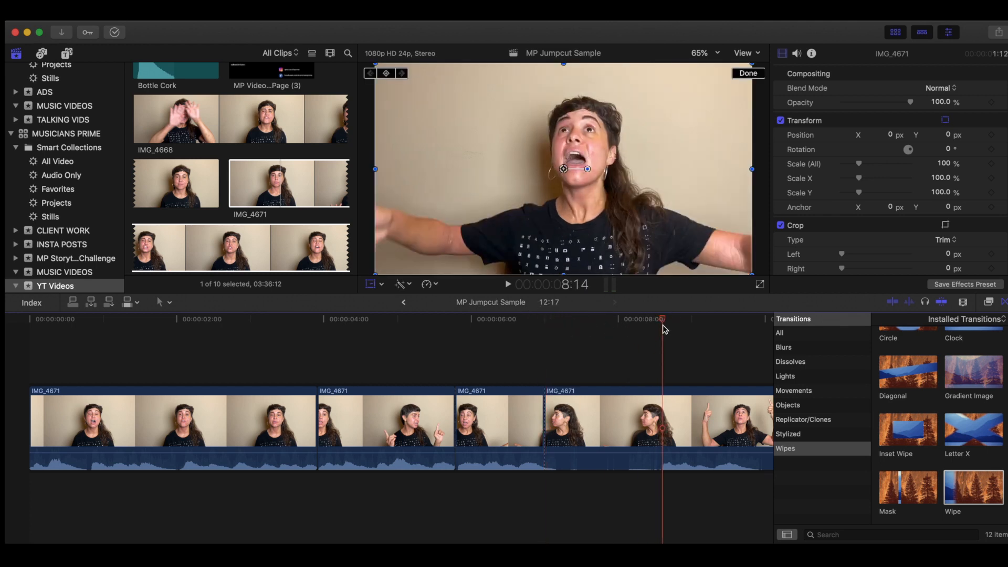
key("super+b")
left_click(610, 398)
key("Delete")
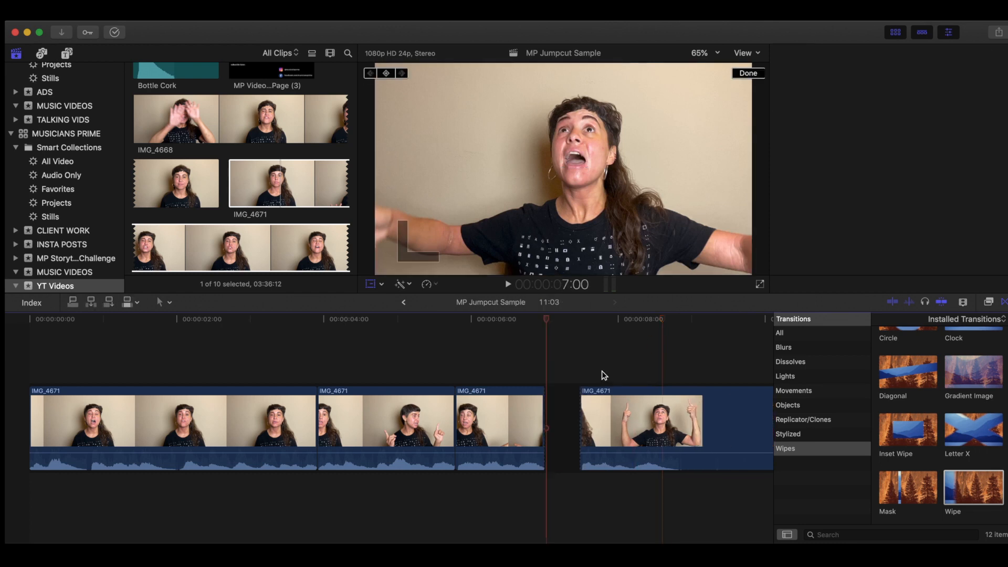
Play across the third jump cut and locate the end of the next phrase at 8:04
left_click_drag(546, 324, 448, 324)
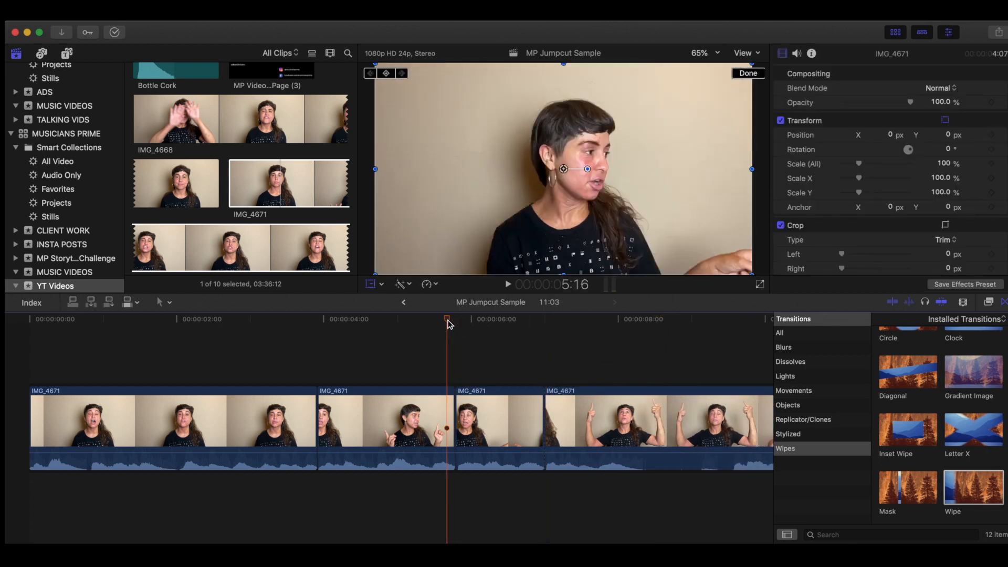
key("space")
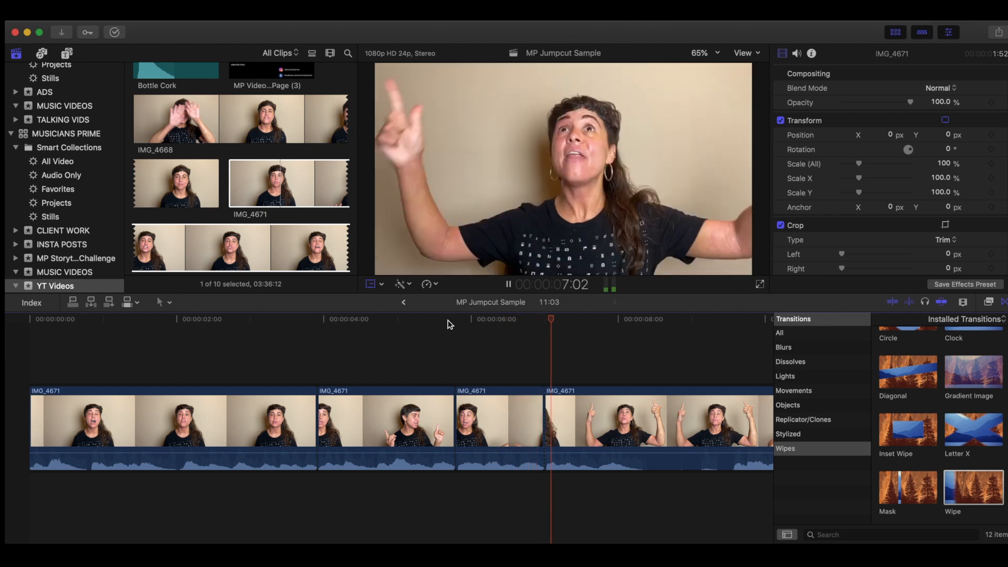
key("space")
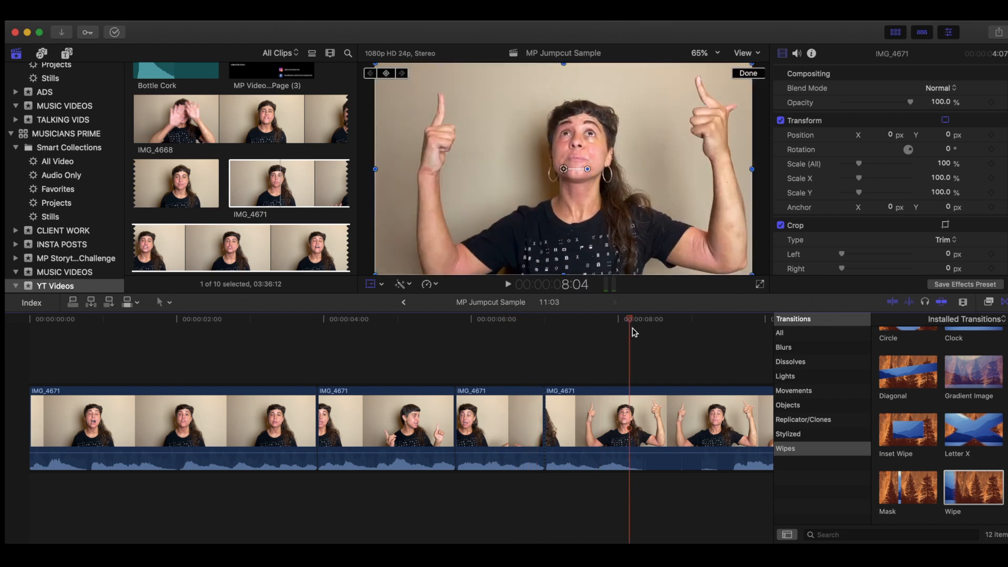
Hide the transitions browser, replay the phrase and split the fourth clip at 8:04
key("ctrl+super+5")
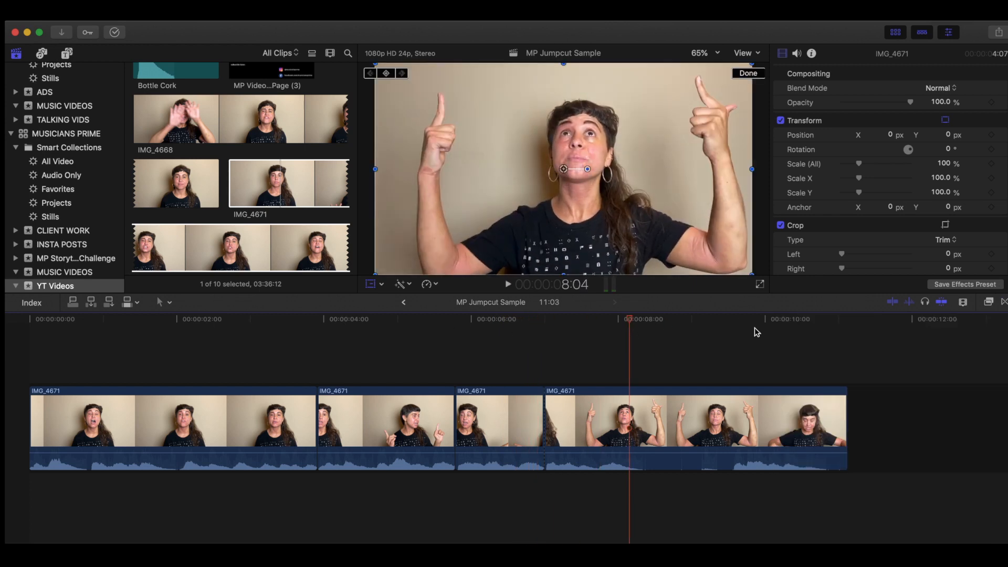
left_click_drag(626, 319, 550, 326)
key("space")
key("super+b")
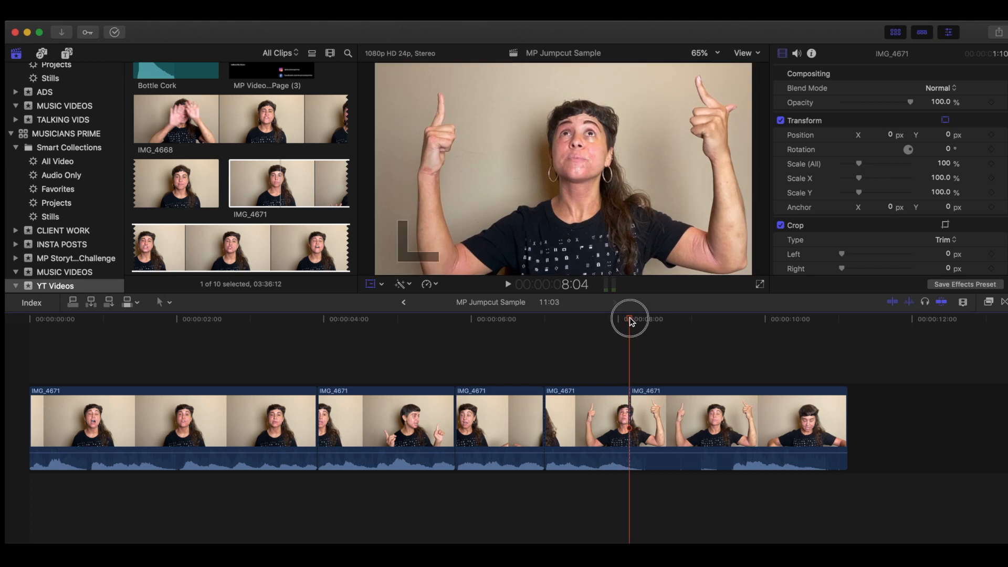
Split the clip at 9:13, where speech resumes, and delete the pause between the 8:04 cut and this one
left_click_drag(629, 317, 733, 320)
key("super+b")
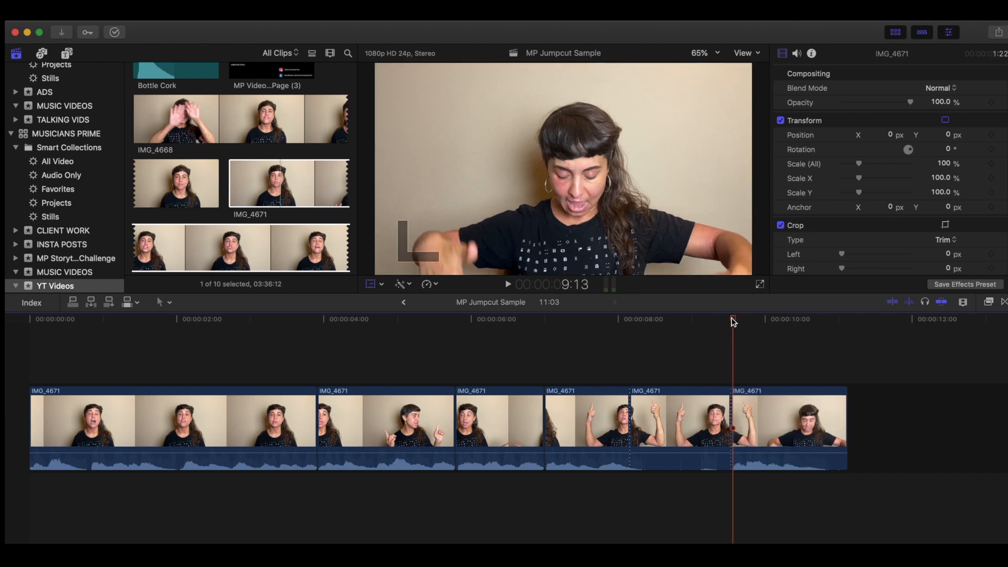
left_click(691, 416)
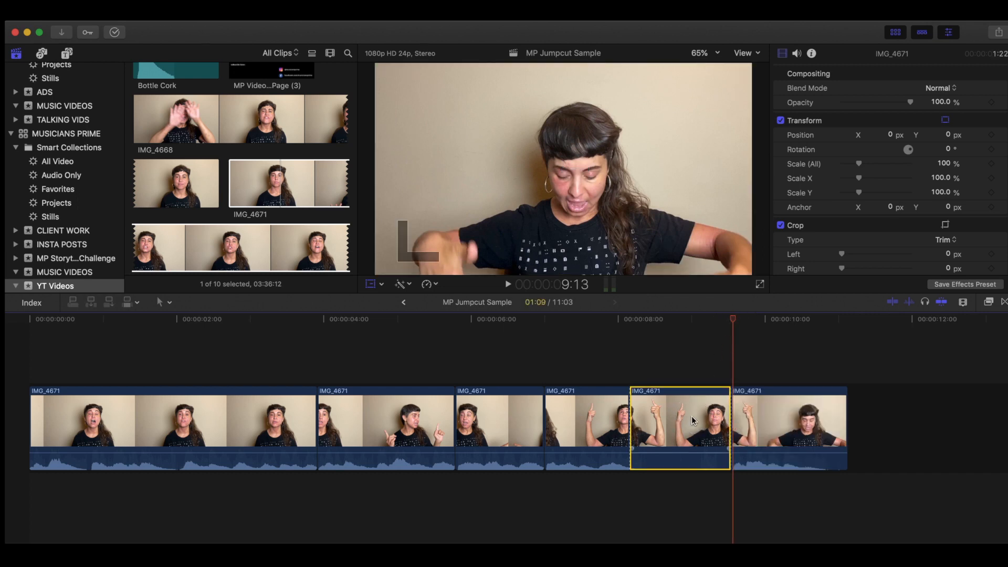
key("Delete")
Play through the last jump cut, split the final clip at 9:09 and delete the leftover end piece
left_click(508, 323)
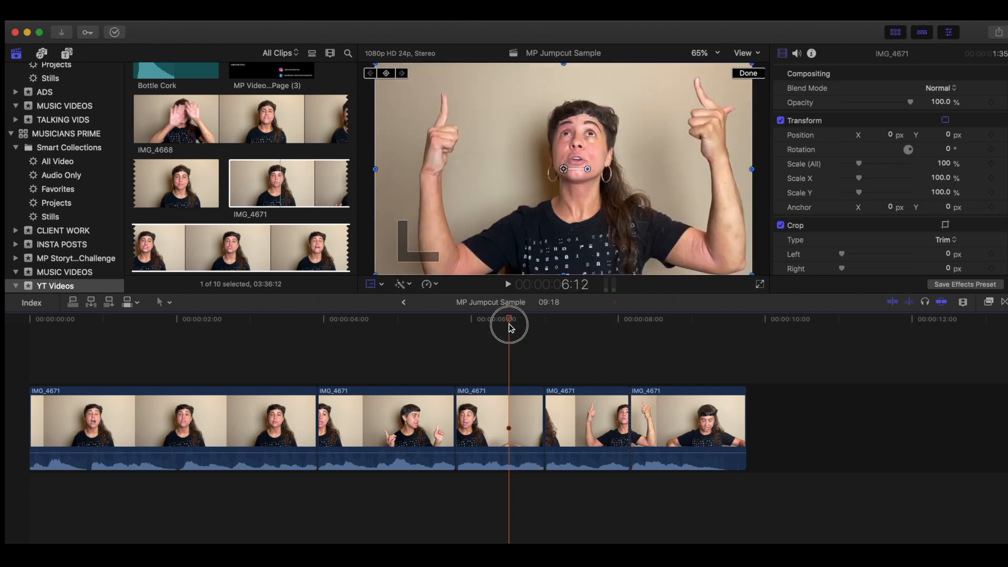
key("space")
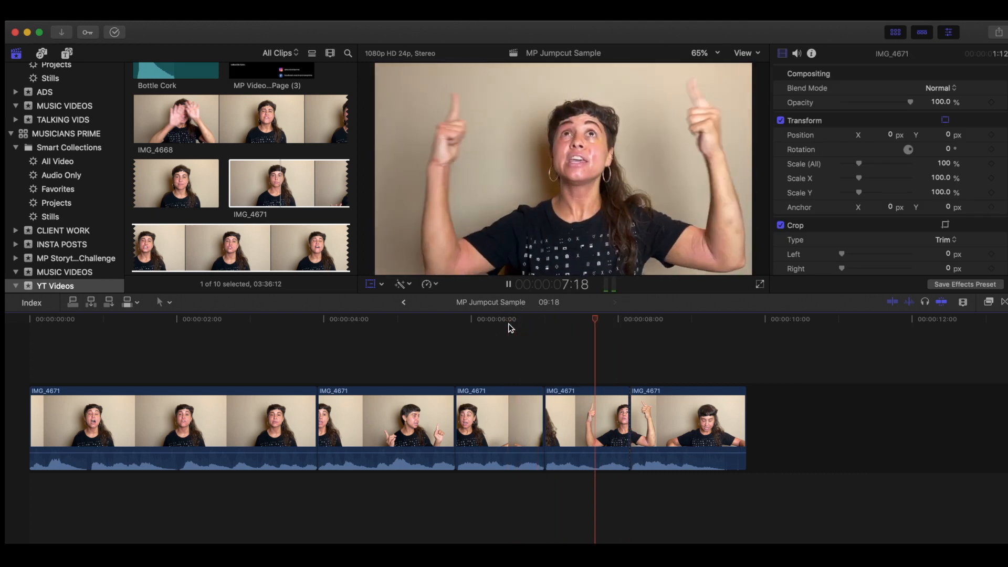
key("space")
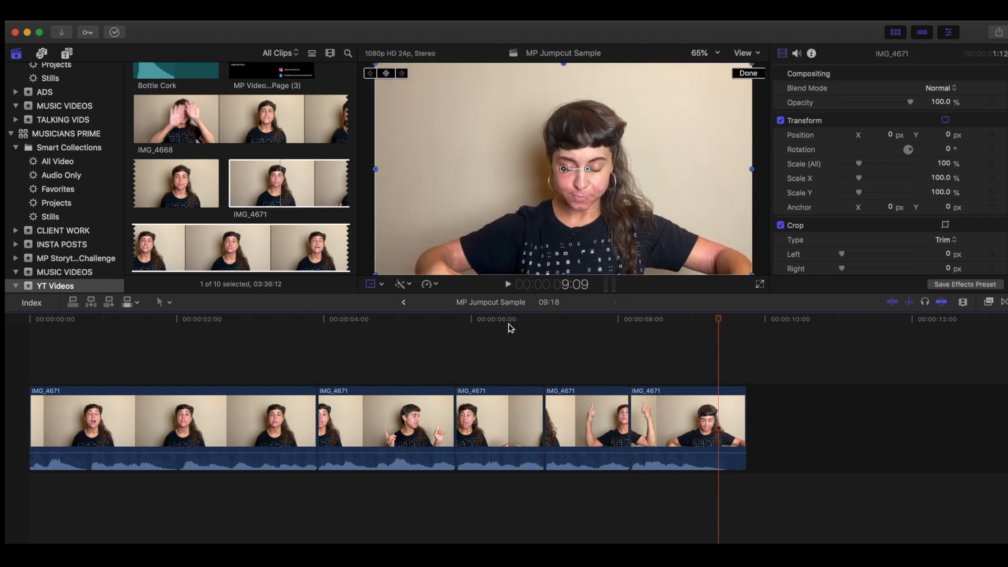
key("super+b")
left_click(730, 413)
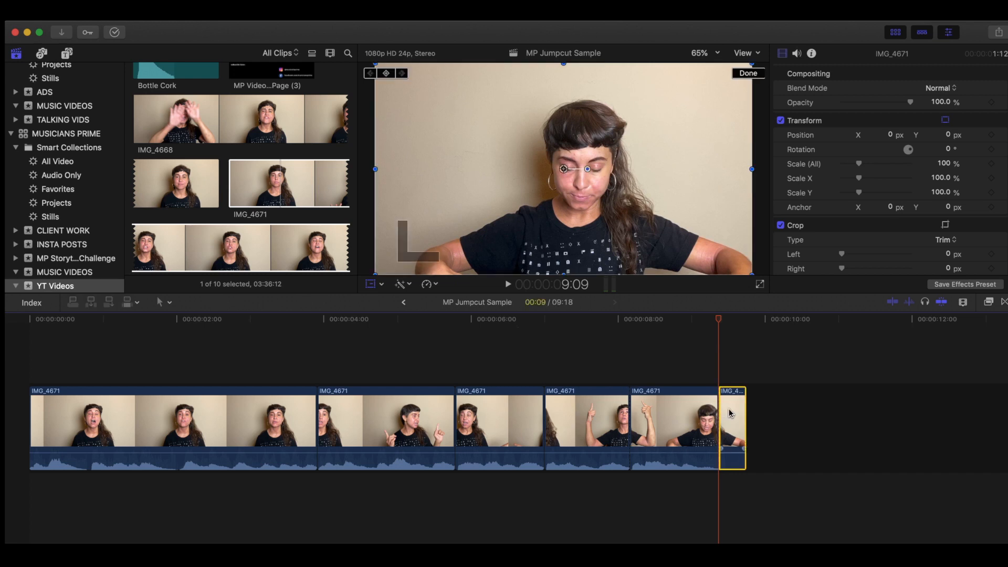
key("BackSpace")
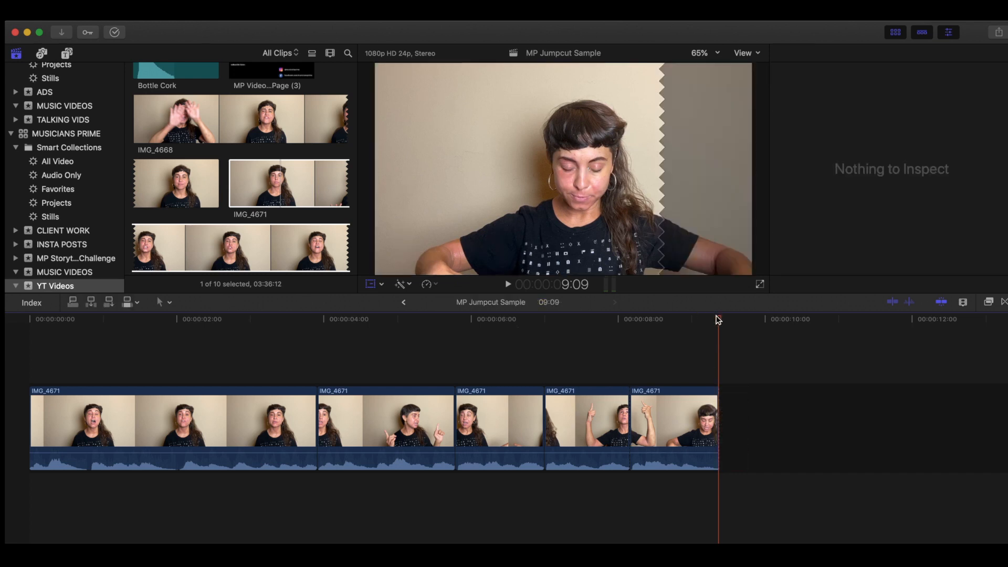
Play back the finished jump-cut edit from the beginning
left_click_drag(715, 317, 9, 324)
key("space")
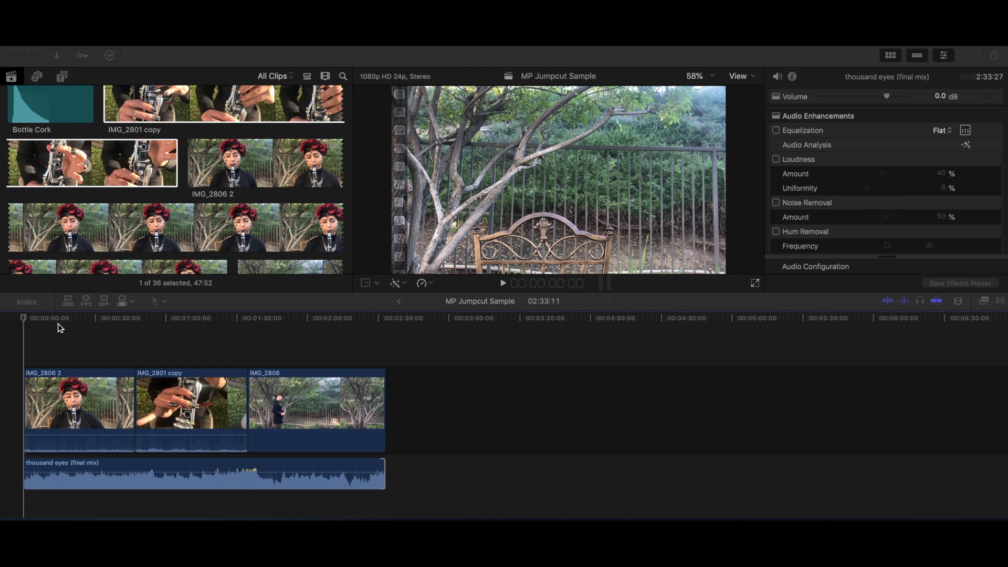
Play the clarinet music video timeline from the start and look through its opening for the first cut point
left_click(59, 328)
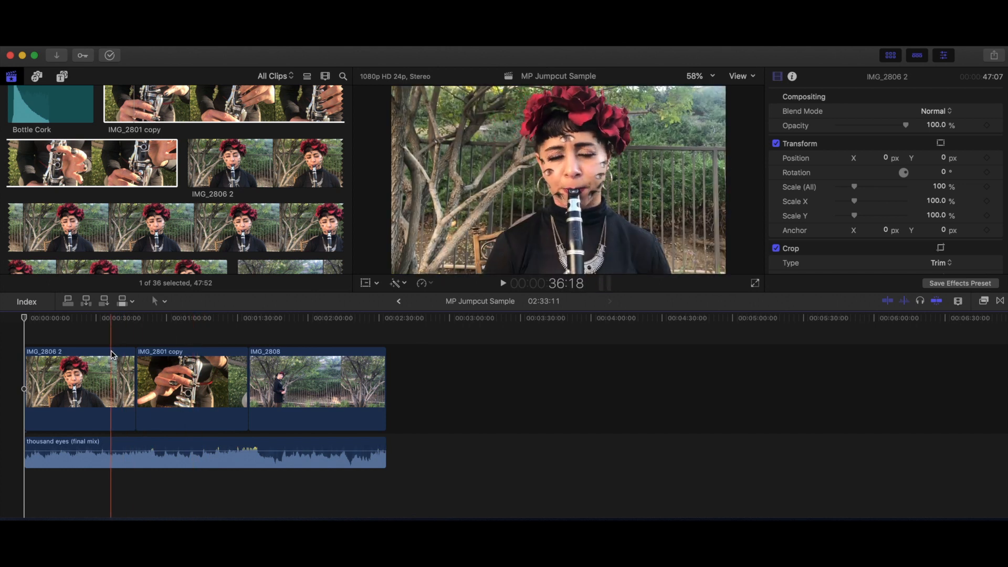
key("space")
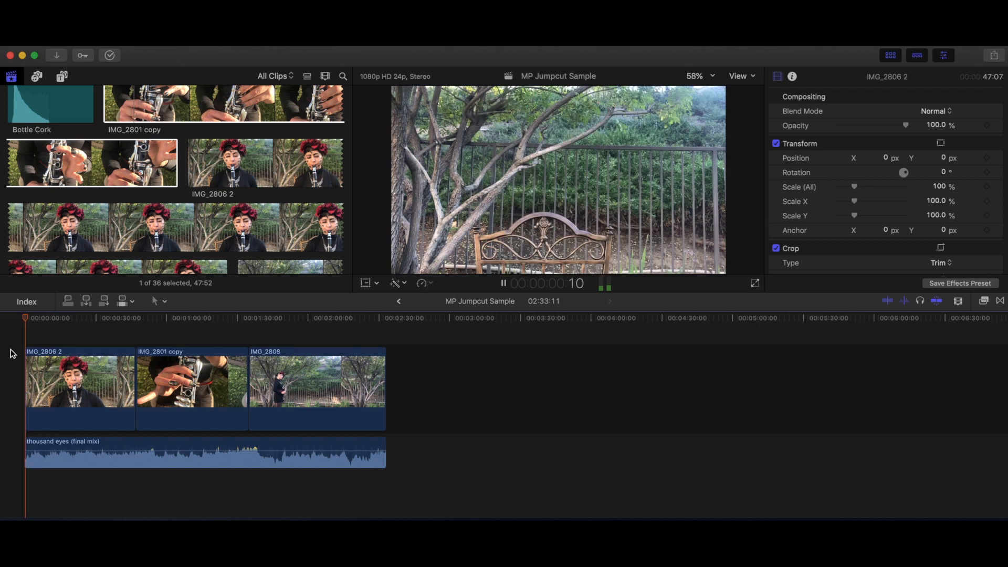
left_click(42, 318)
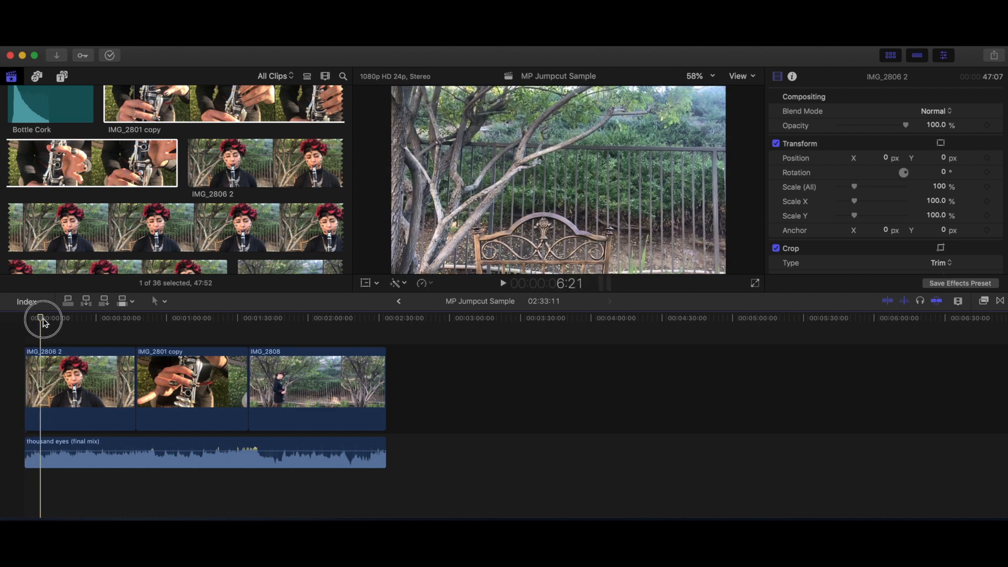
left_click_drag(44, 322, 55, 322)
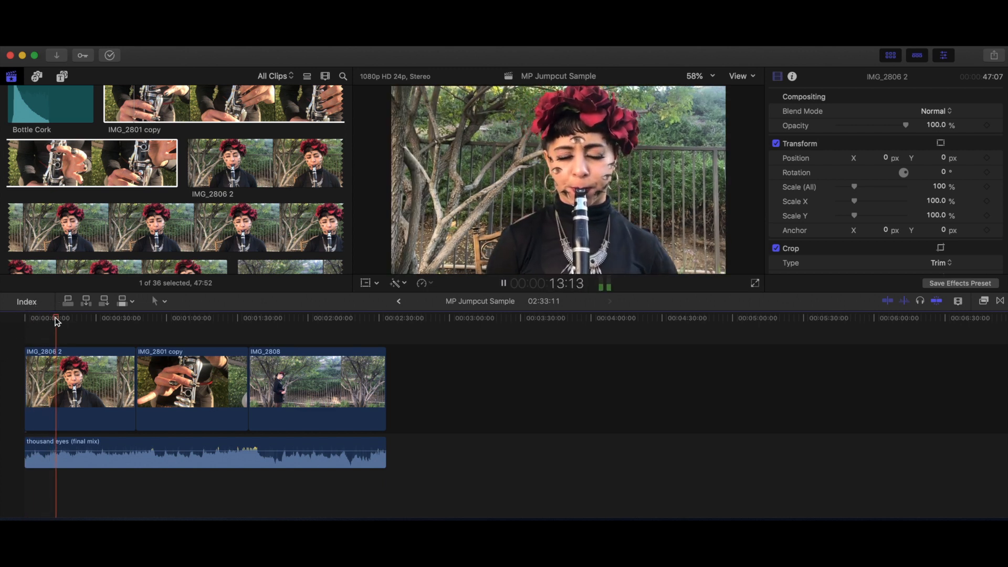
left_click(37, 317)
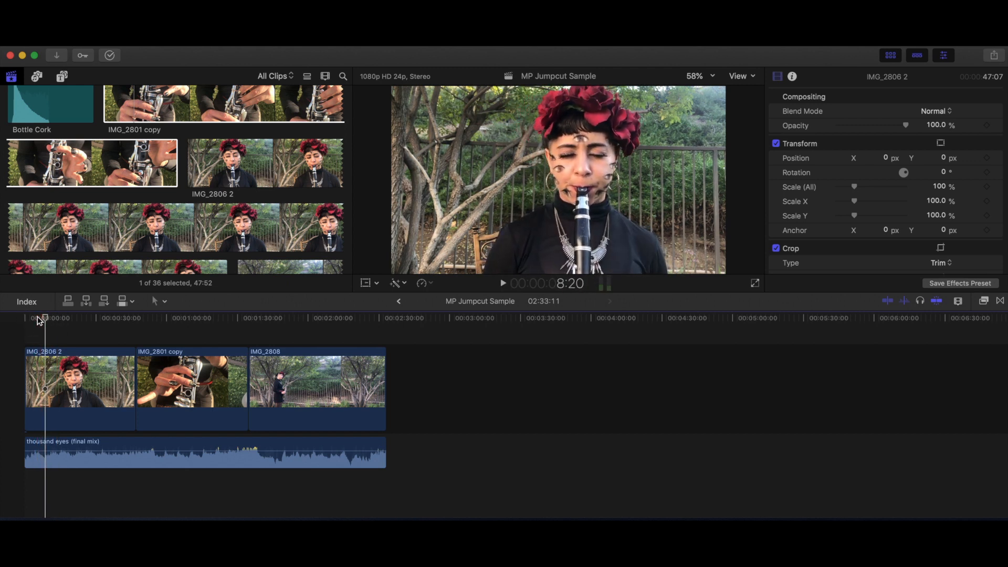
Trim the end of the IMG_2806 2 clip to the playhead at 8:20
key("space")
key("super+equal")
key("alt+bracketright")
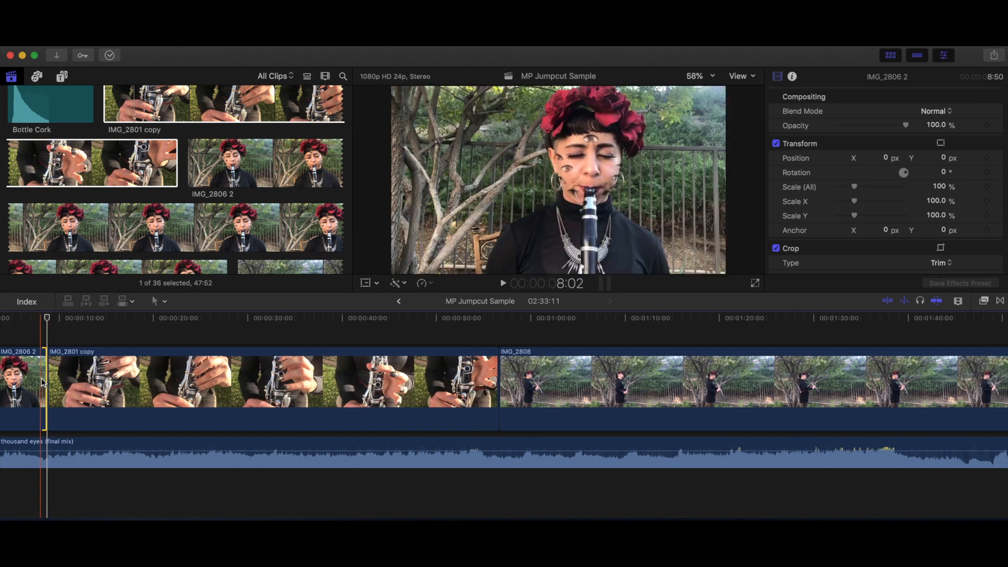
Trim the start of the IMG_2801 copy clip to a duration of 42:17 and play across the cut
left_click(53, 367)
left_click_drag(49, 366, 105, 366)
key("space")
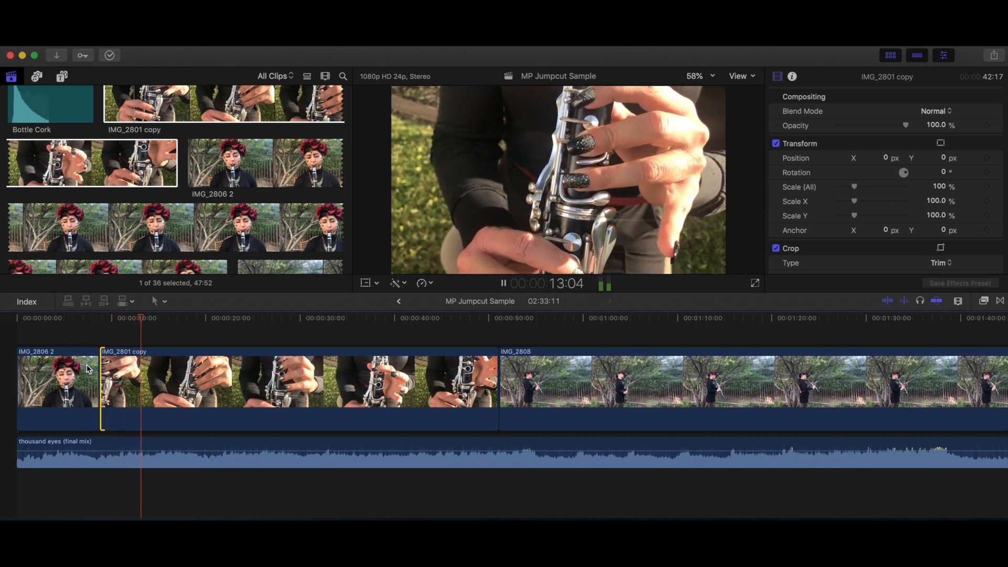
Readjust the start of the IMG_2801 copy clip to a duration of 42:25 and replay the cut to check the sync
left_click_drag(99, 363, 95, 361)
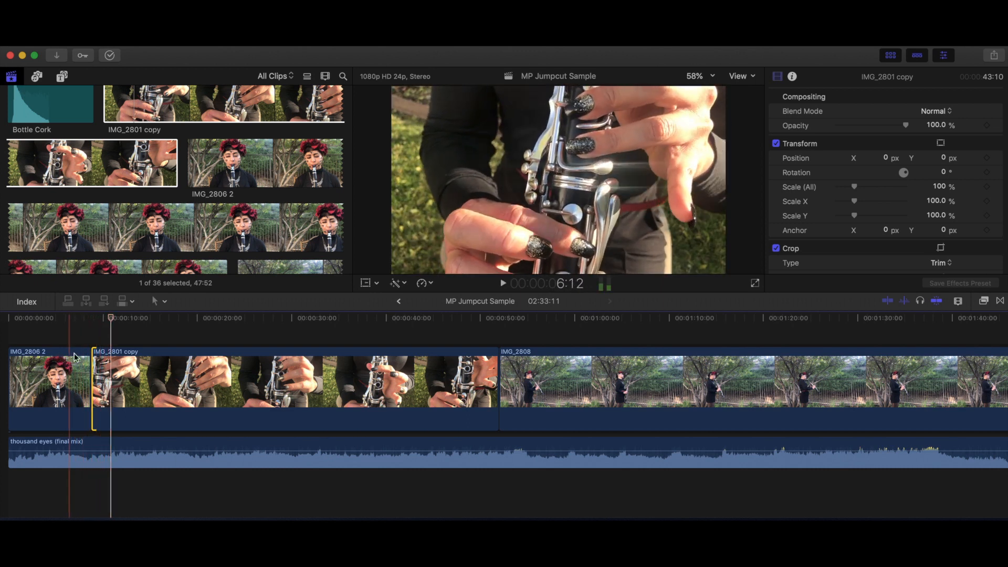
left_click_drag(93, 360, 103, 356)
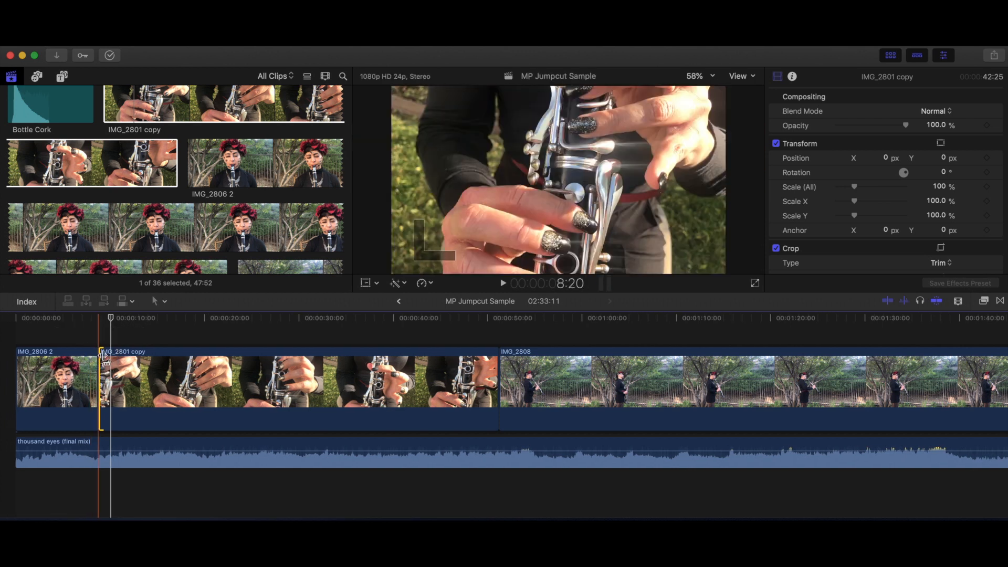
key("space")
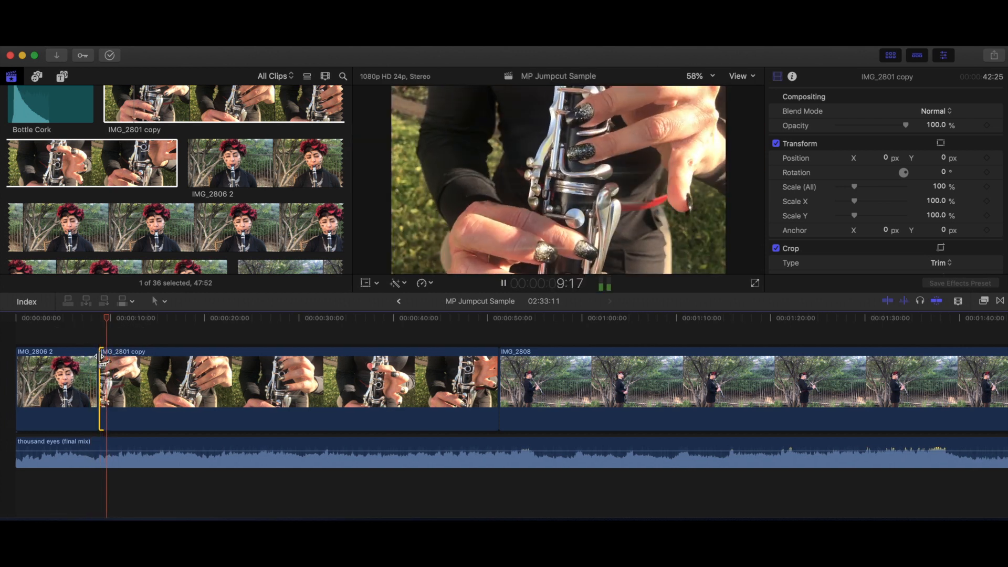
key("space")
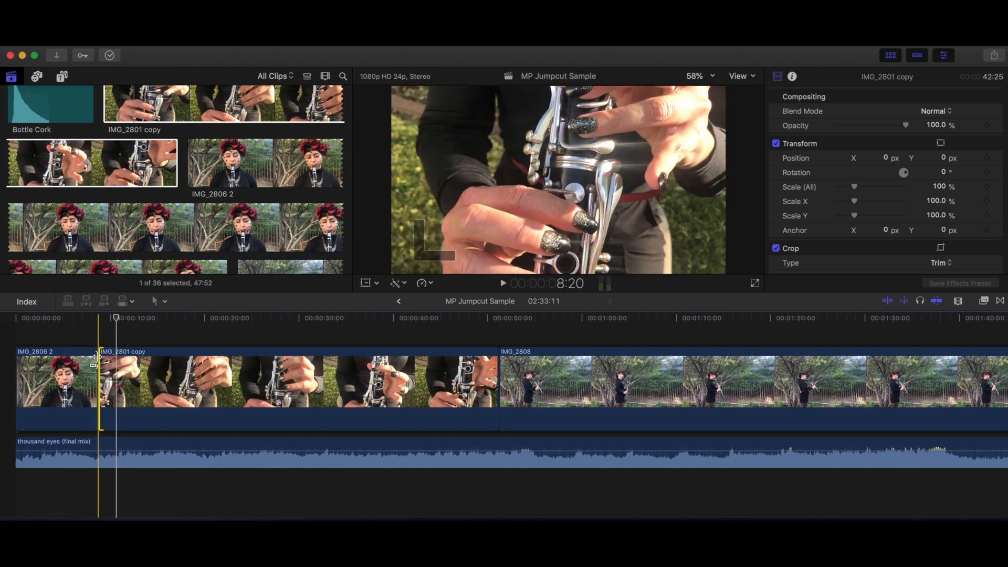
Retrim the start of the IMG_2801 copy clip to a duration of 43:12, replaying the cut repeatedly to compare it with the music
left_click_drag(103, 358, 122, 377)
key("space")
key("space")
key("space")
key("space")
key("space")
key("space")
left_click(108, 367)
key("space")
scroll(105, 365, "right", 3)
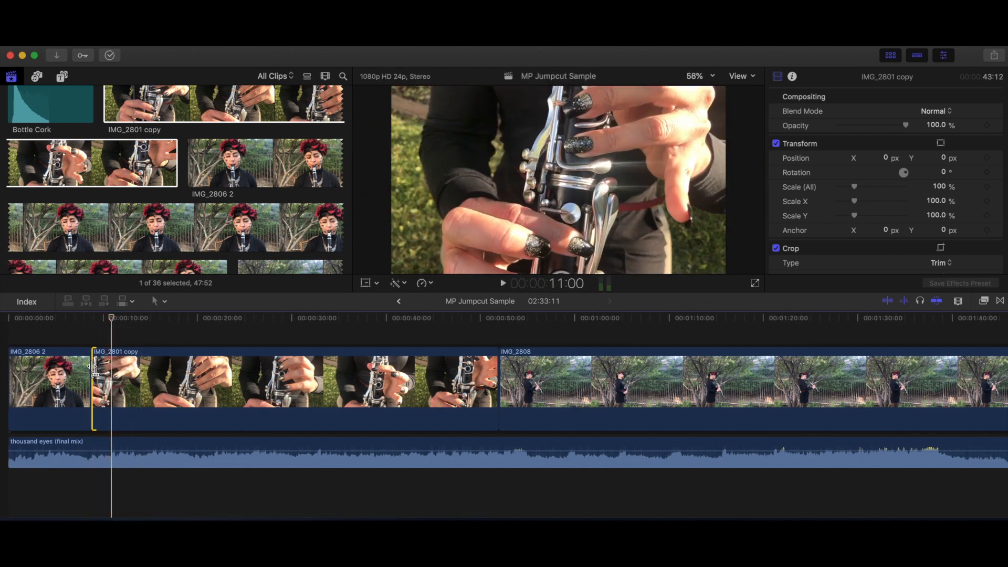
Mark the thousand eyes (final mix) audio with a keyframe at 11:00 and select the IMG_2801 copy clip
left_click(111, 445)
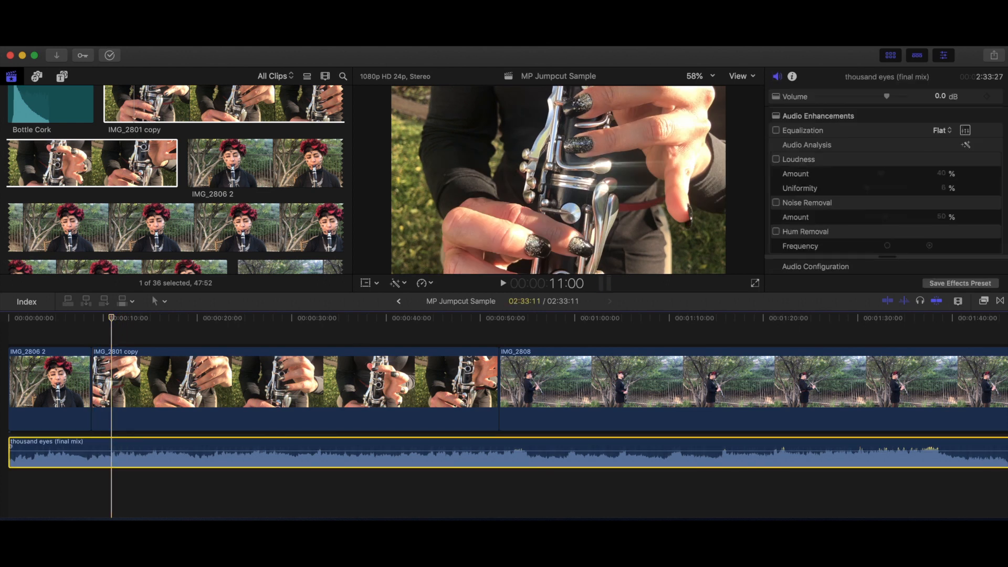
left_click(98, 362)
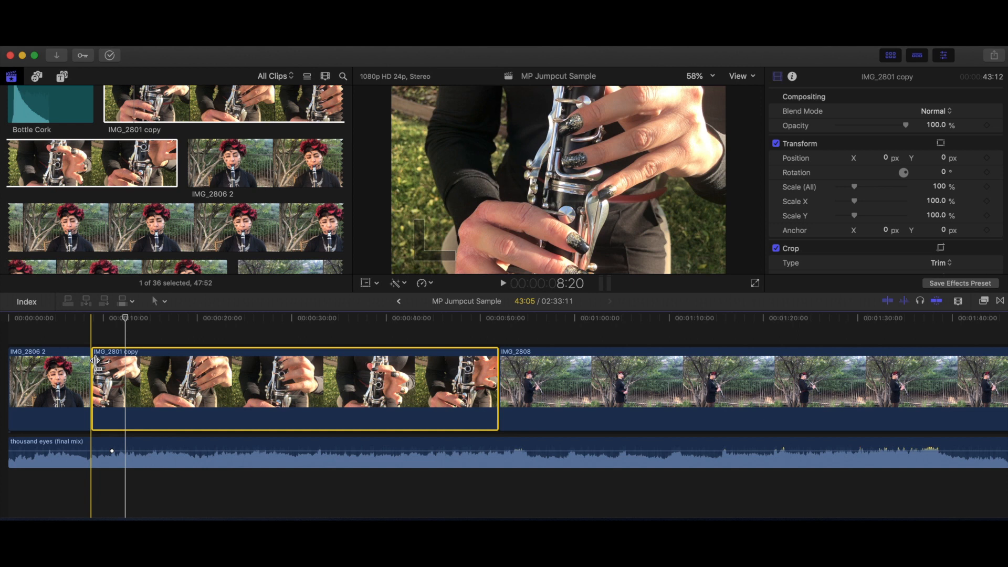
Trim the start of the IMG_2801 copy clip to a duration of 42:20 and replay the cut several times
left_click(95, 361)
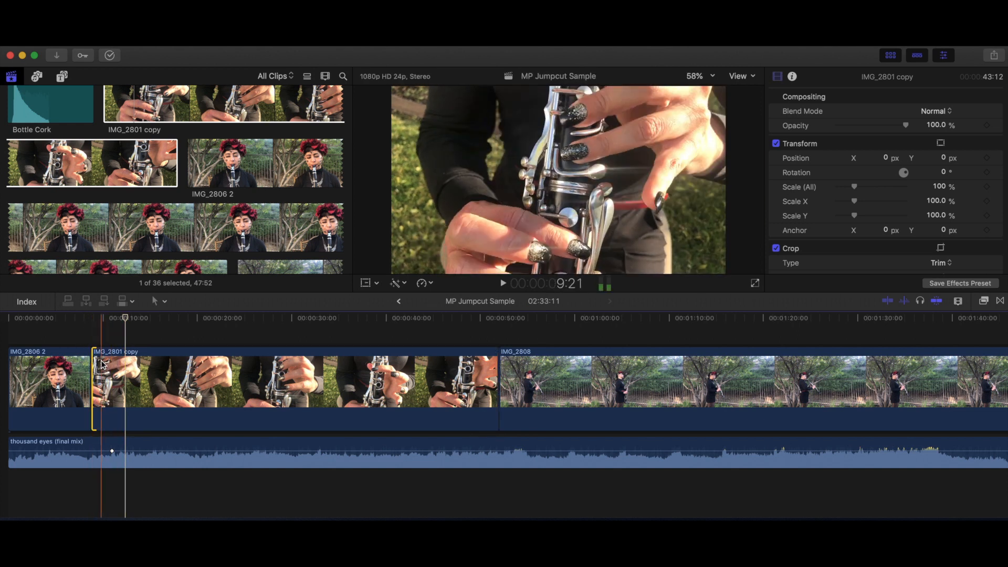
mouse_move(97, 363)
left_mouse_down()
mouse_move(74, 367)
mouse_move(99, 367)
left_mouse_up()
key("space")
key("space")
key("space")
key("space")
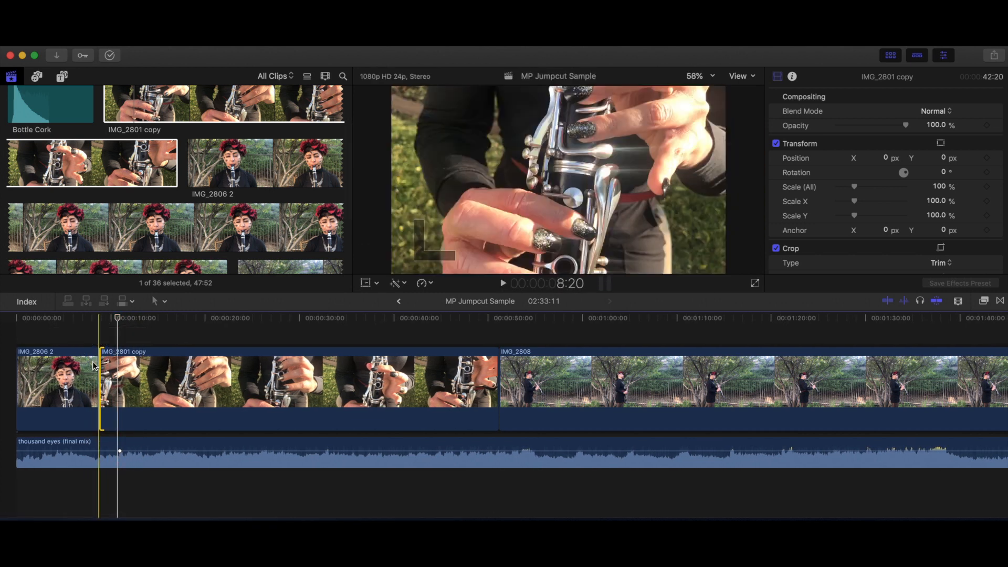
Trim the start of the IMG_2801 copy clip to a duration of 41:50, play on to 16:09 and select the clip
left_click_drag(98, 367, 103, 361)
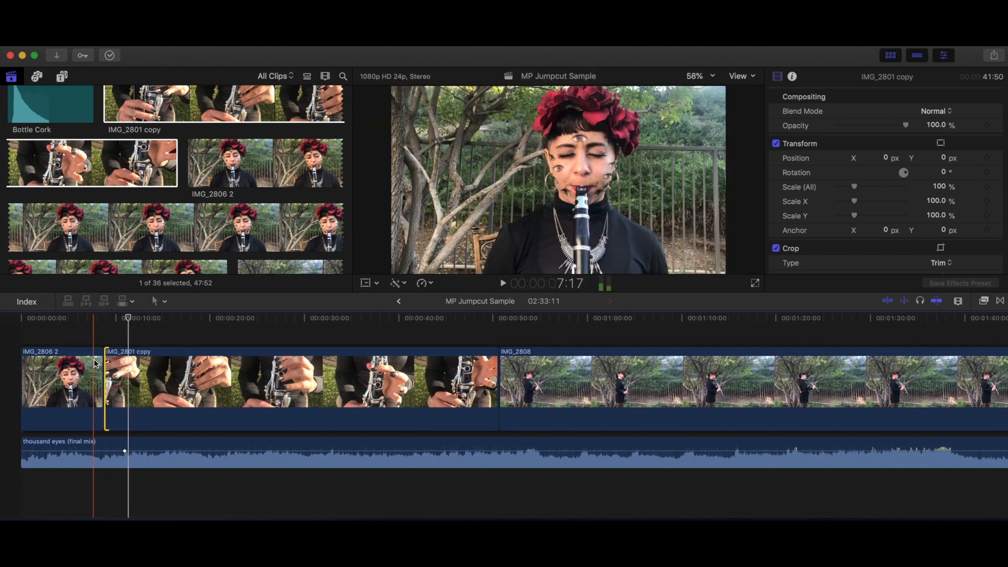
key("space")
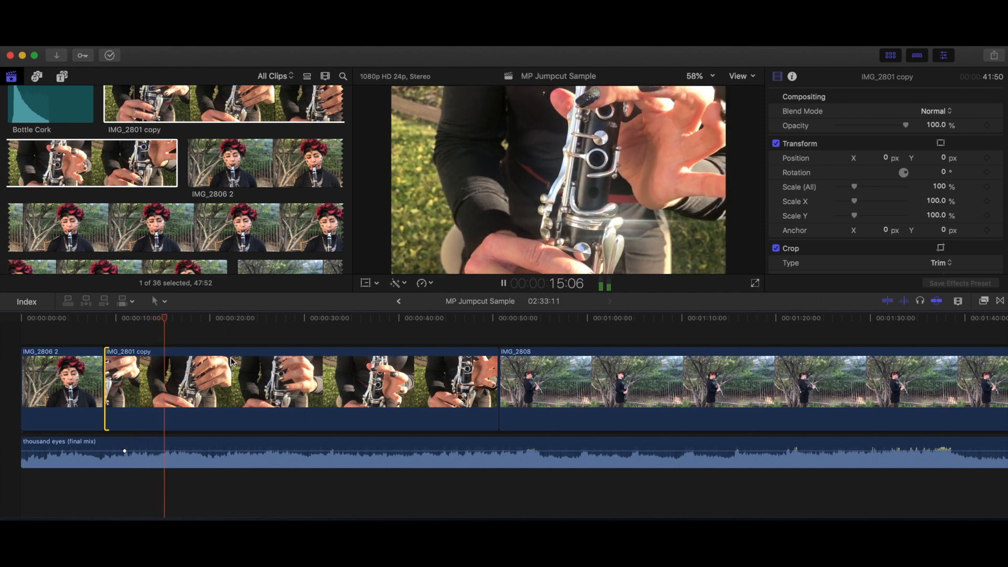
key("space")
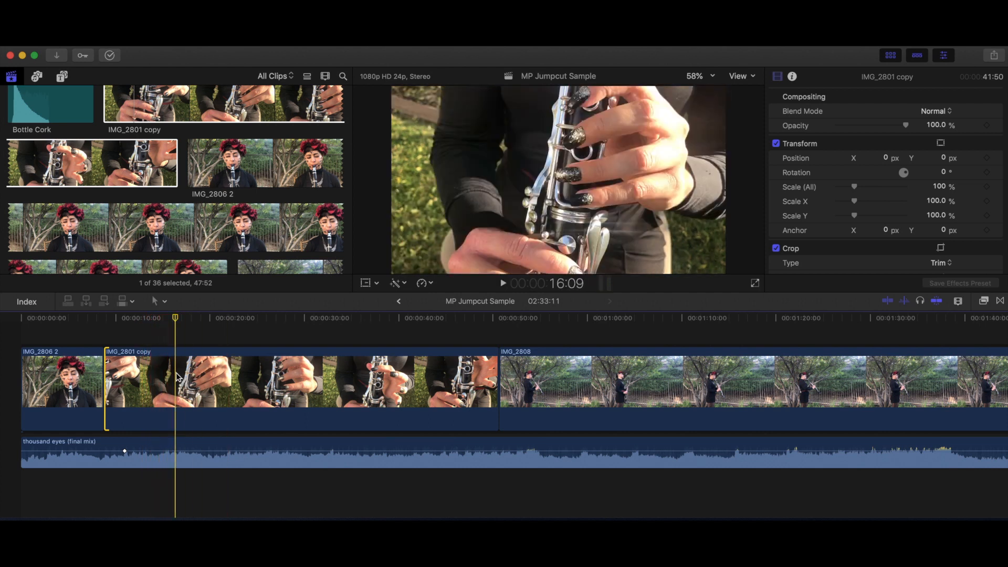
left_click(177, 376)
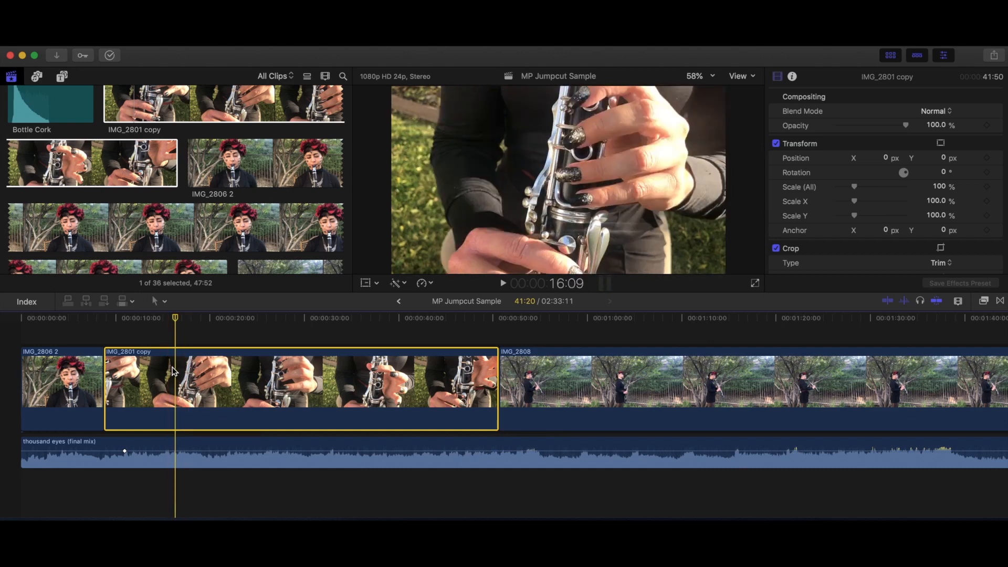
Split the IMG_2801 copy clip at 16:09 and delete the part after the cut
key("super+b")
left_click(198, 370)
key("Delete")
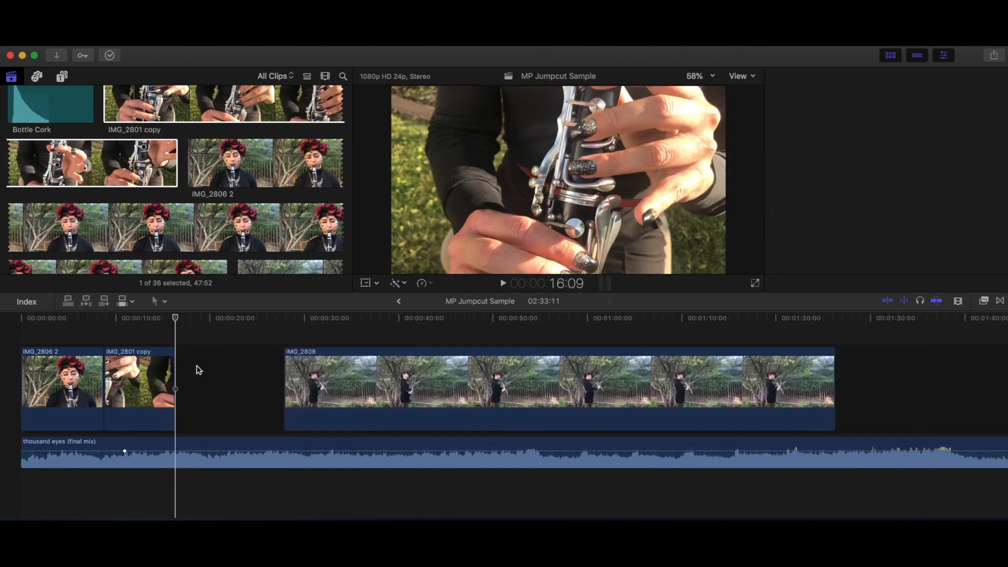
Split the IMG_2808 clip at 47:10, delete its first part and play across the new cut
left_click(195, 317)
left_click_drag(195, 317, 469, 308)
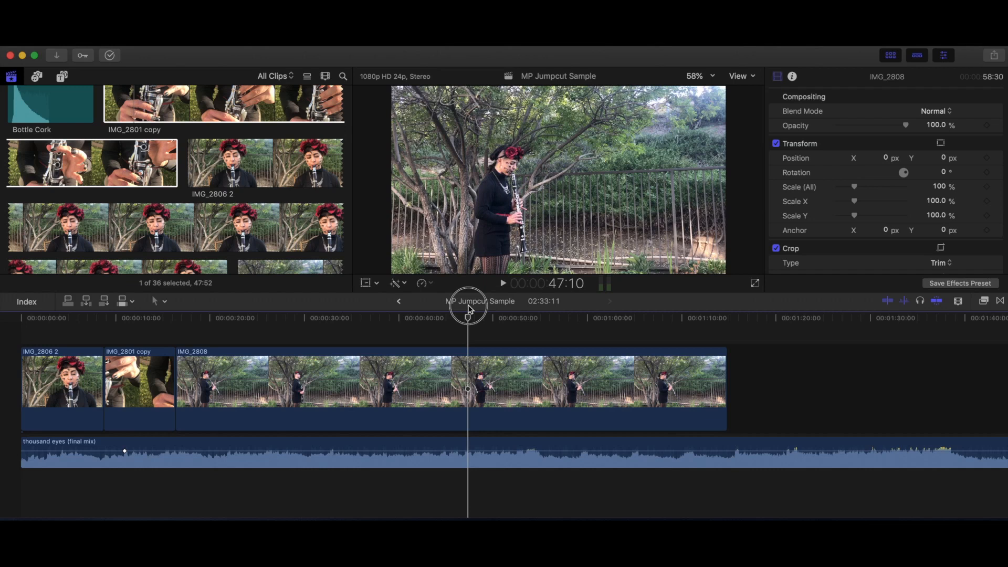
left_click(468, 361)
key("super+b")
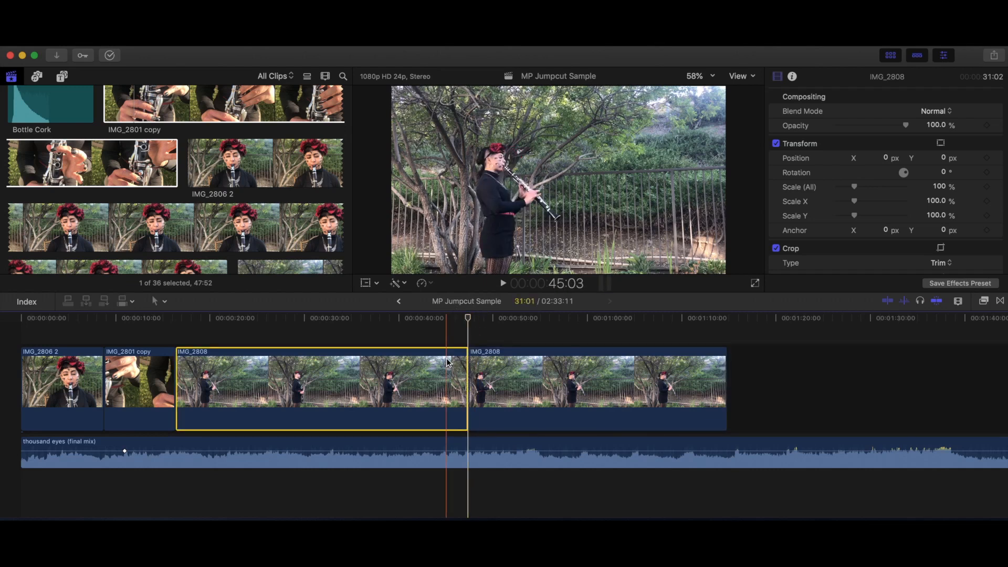
key("Delete")
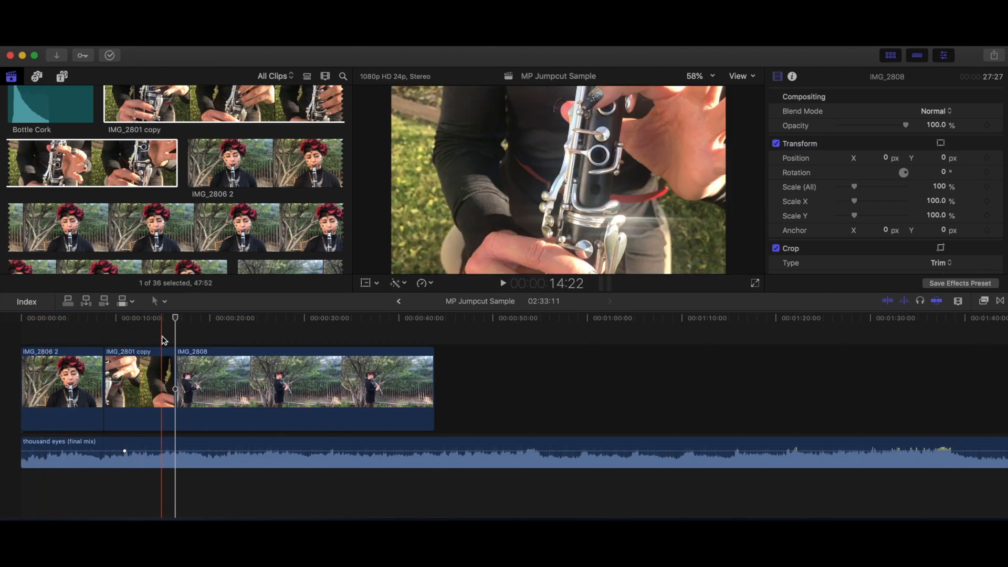
key("space")
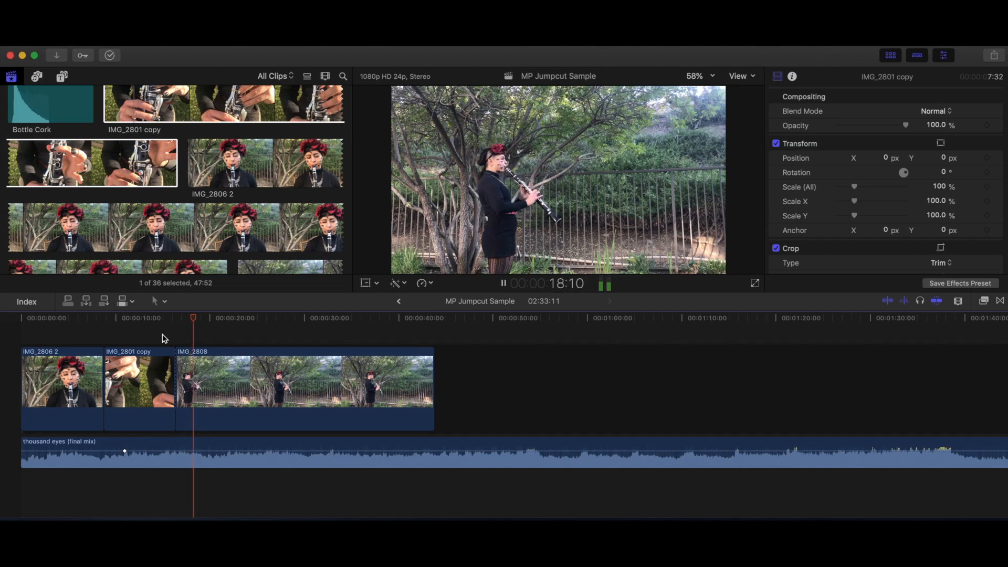
key("space")
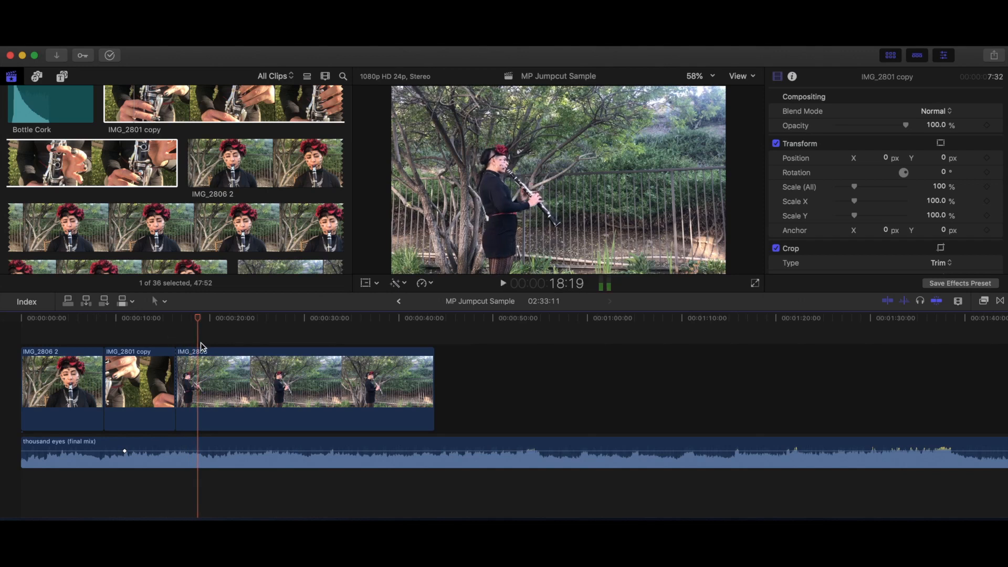
Insert the IMG_2806 2 clip between IMG_2801 copy and IMG_2808, and cut away its first 35:25
left_click(173, 362)
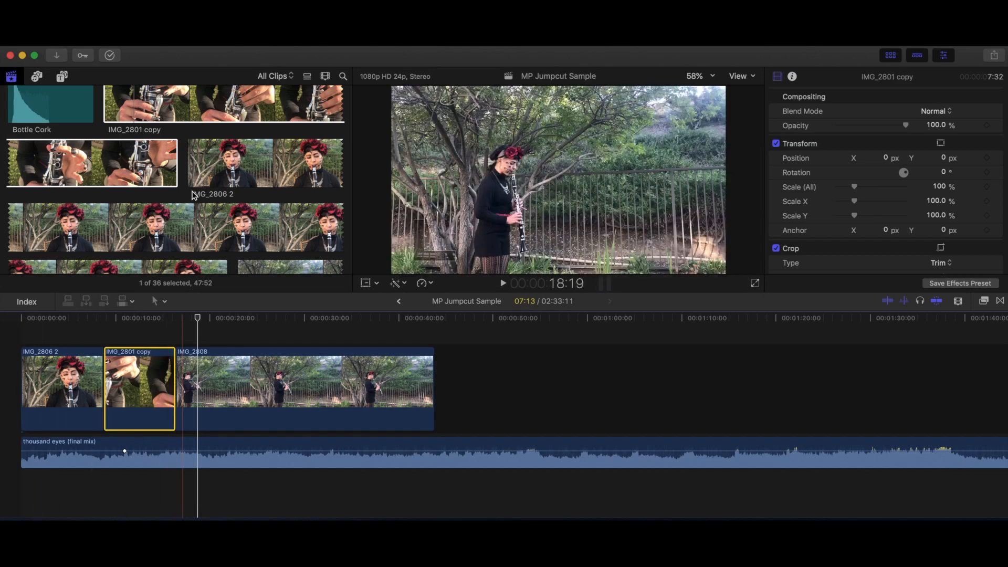
left_click(202, 166)
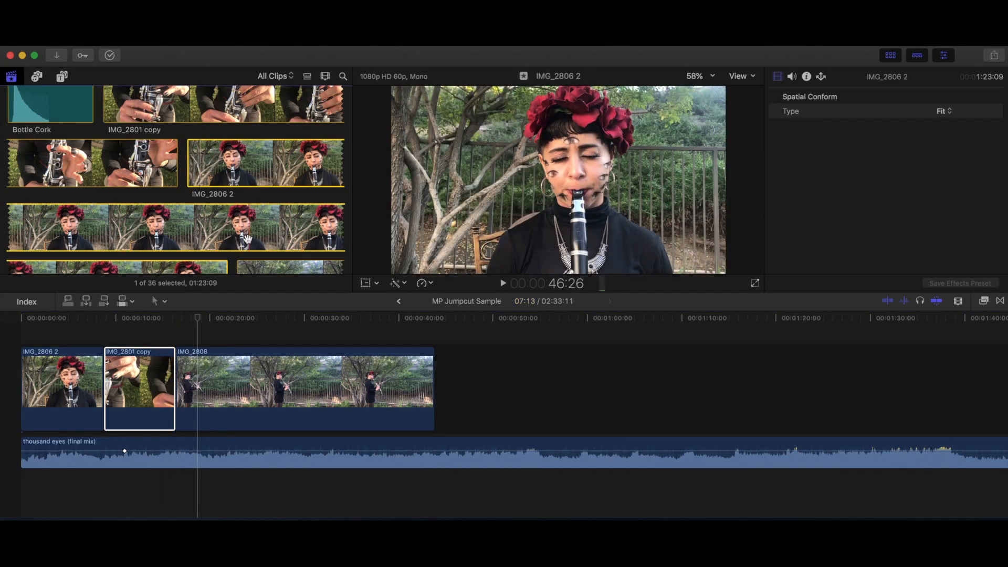
left_click_drag(247, 238, 189, 388)
left_click_drag(205, 322, 511, 314)
key("super+b")
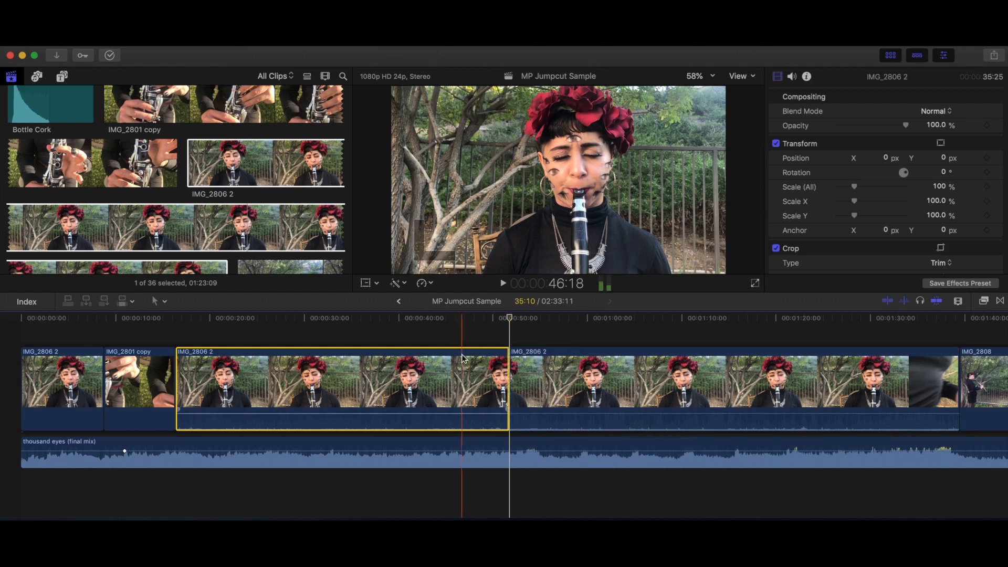
key("Delete")
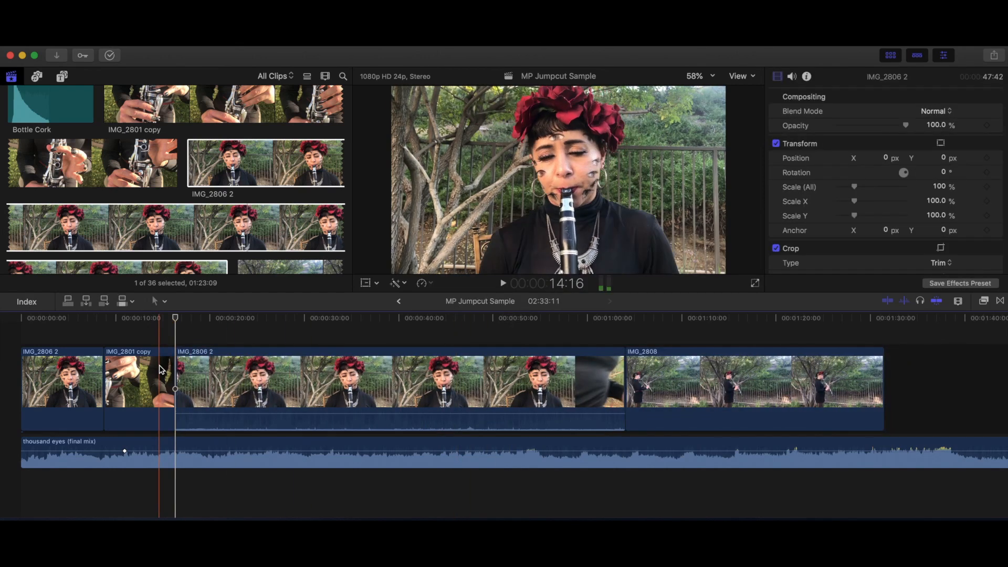
Play through the new IMG_2806 2 clip, split it at 21:19 and delete the remainder
key("space")
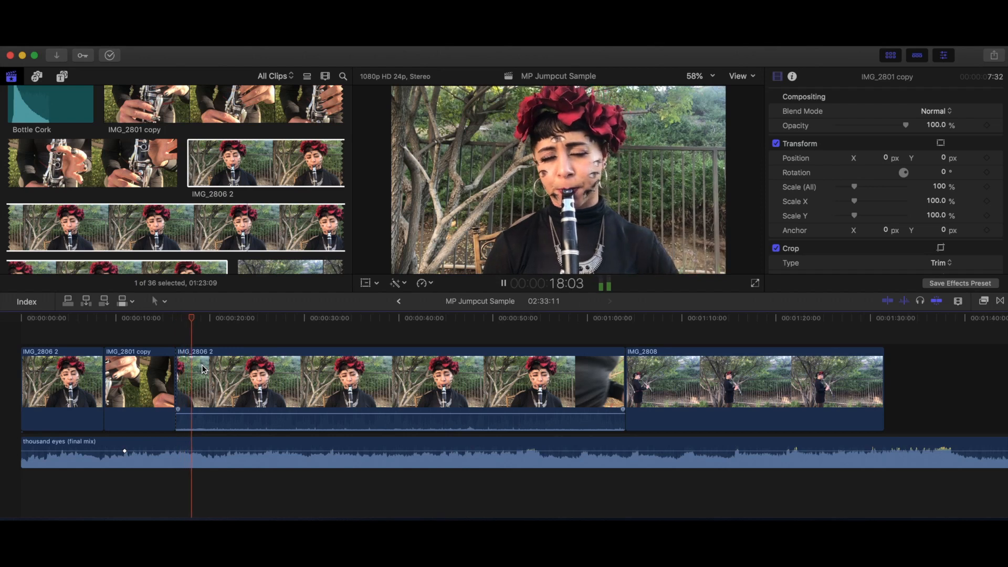
key("space")
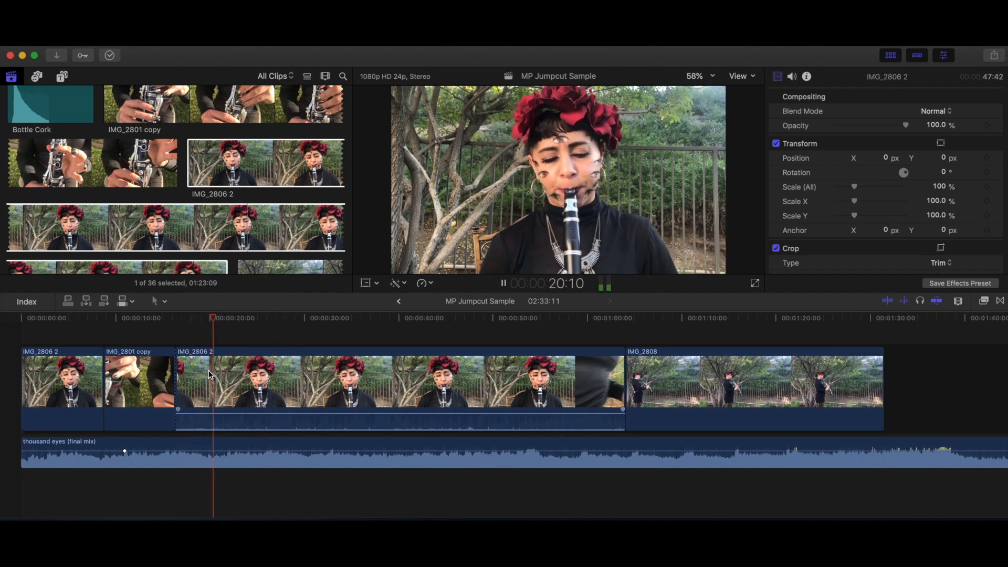
key("space")
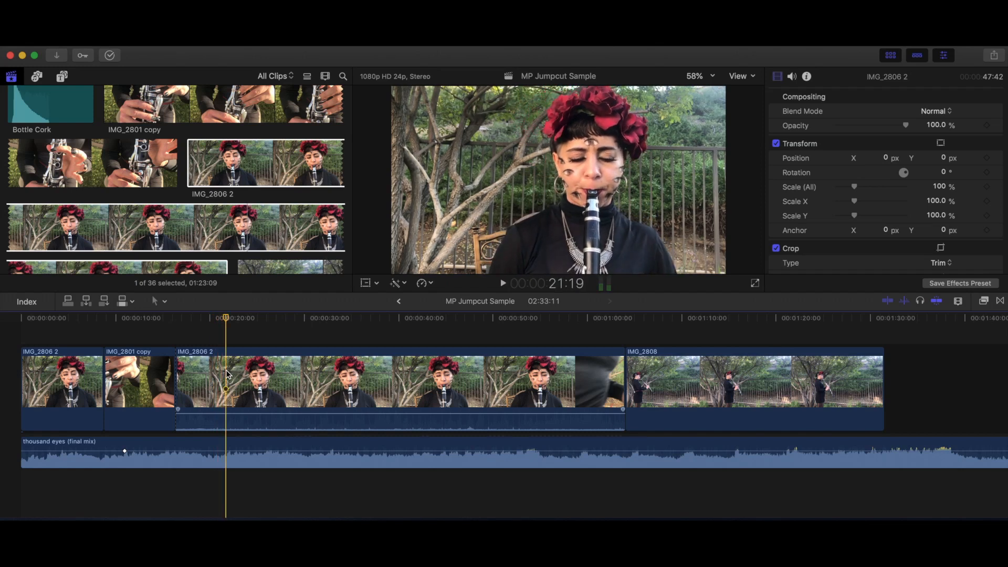
left_click(226, 369)
key("super+b")
left_click(239, 369)
key("Delete")
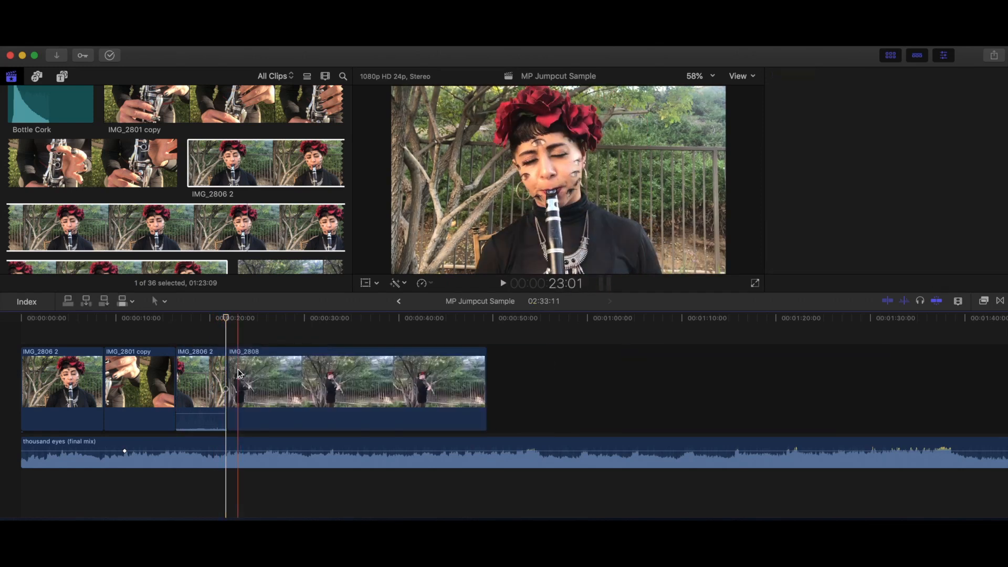
Replay the cut into IMG_2808, trim that clip's start to a duration of 26:20 and play it again
left_click(210, 369)
key("space")
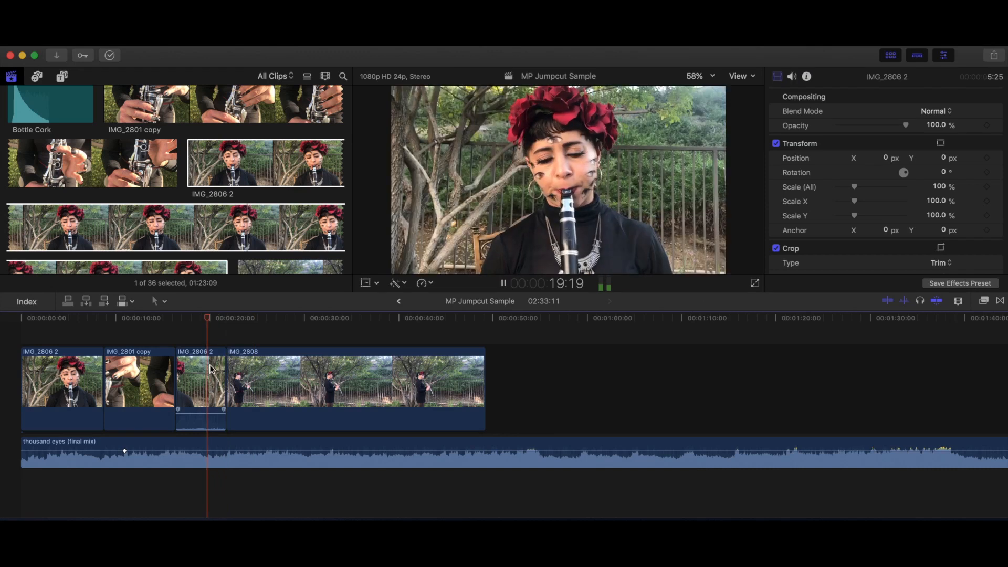
key("space")
left_click(231, 362)
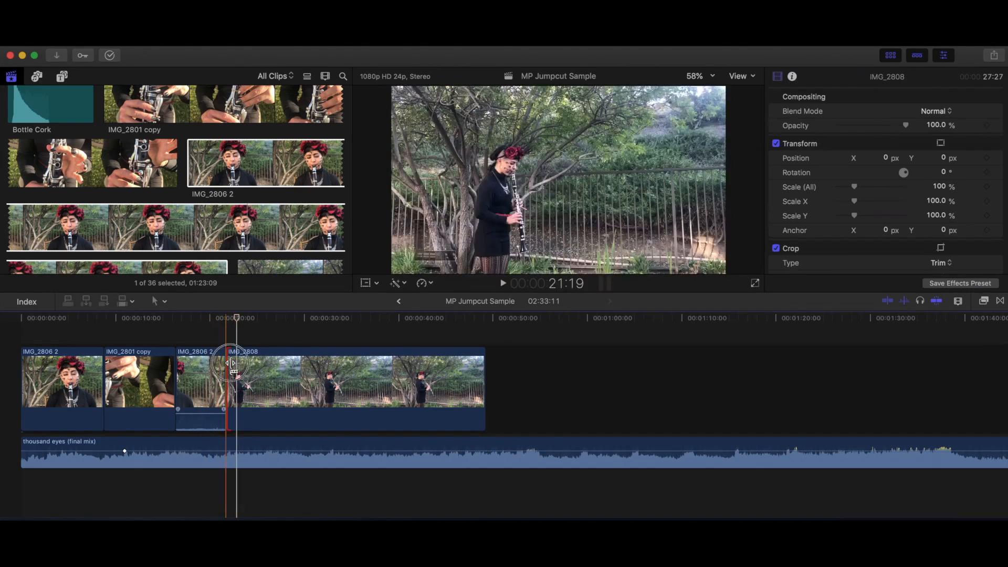
left_click_drag(231, 363, 240, 363)
key("space")
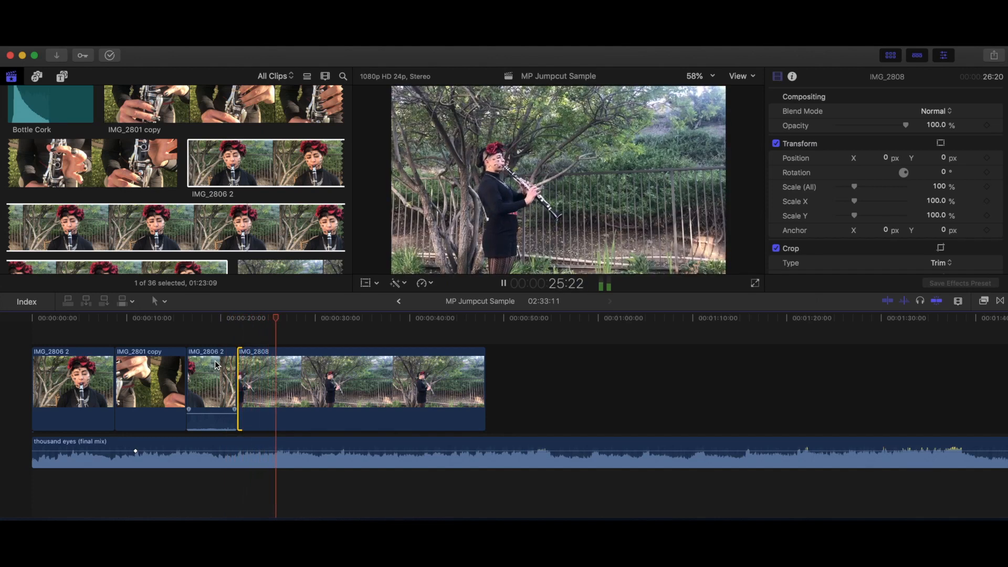
key("space")
Extend the start of the IMG_2808 clip to a duration of 34:00 and replay the cut
left_click_drag(237, 364, 166, 364)
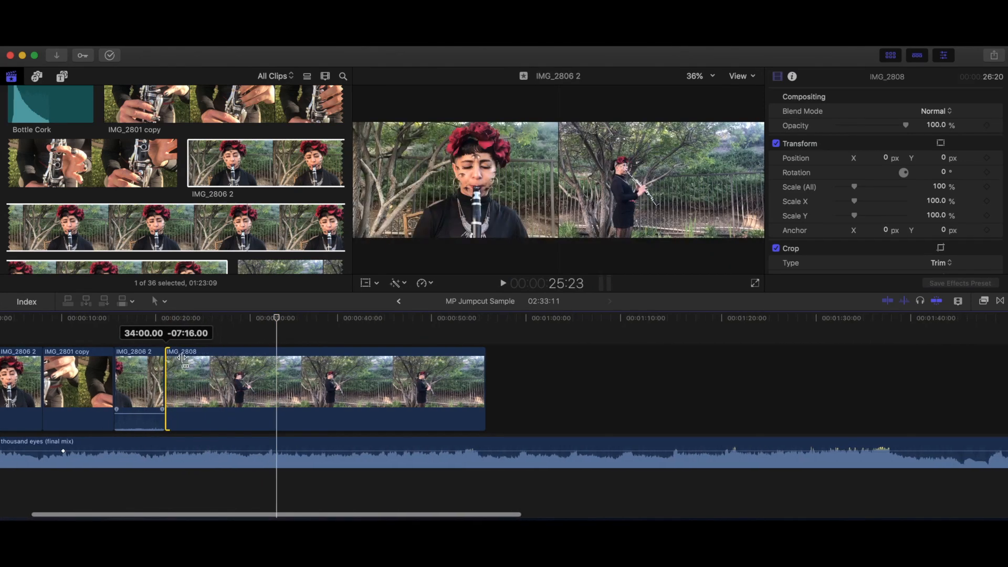
left_click_drag(273, 325, 178, 321)
left_click_drag(183, 319, 153, 319)
key("space")
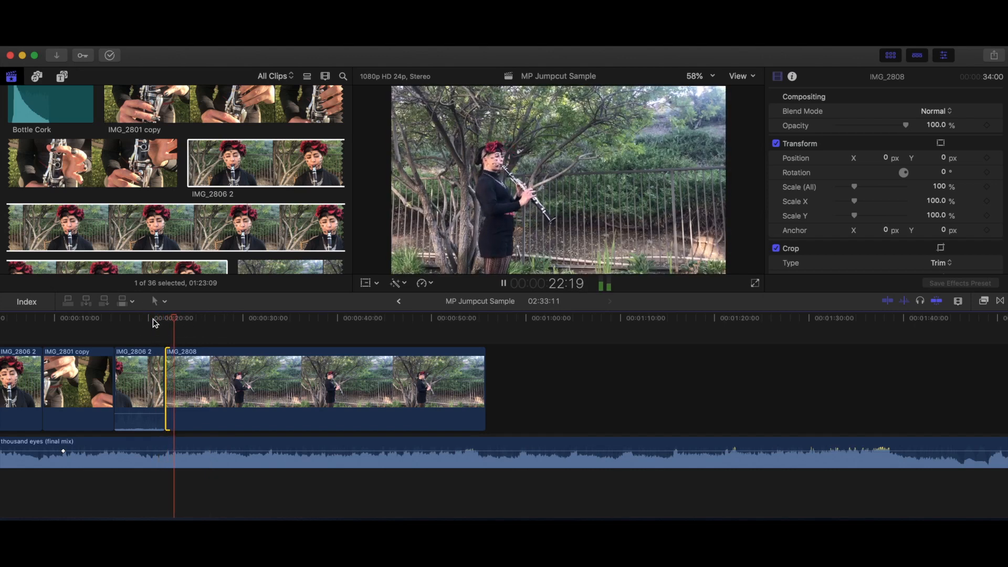
Trim the start of the IMG_2808 clip to a duration of 32:55 and replay the cut several times against the music
left_click_drag(166, 360, 177, 360)
key("space")
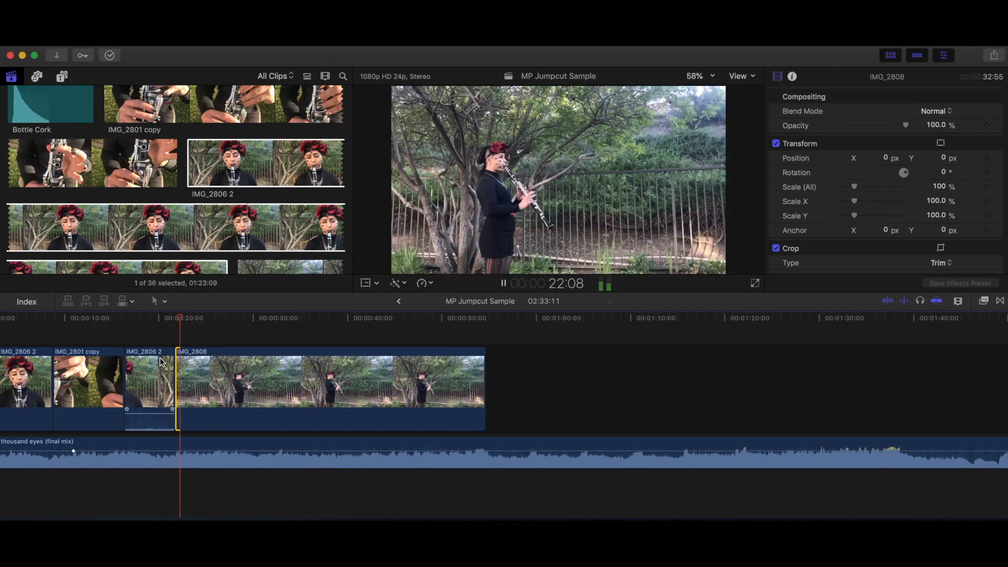
key("space")
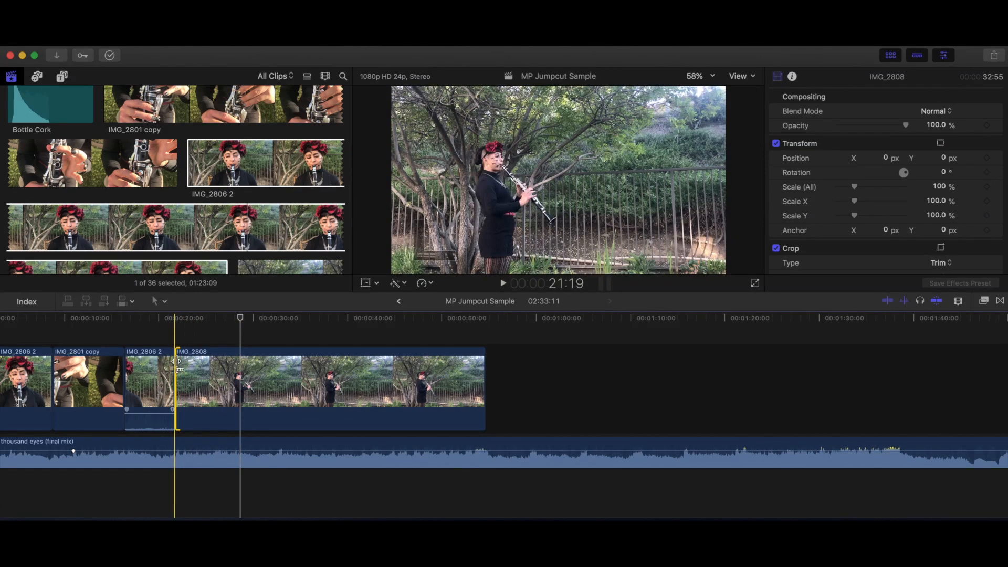
left_click(157, 362)
left_click(172, 355)
key("space")
left_click(112, 319)
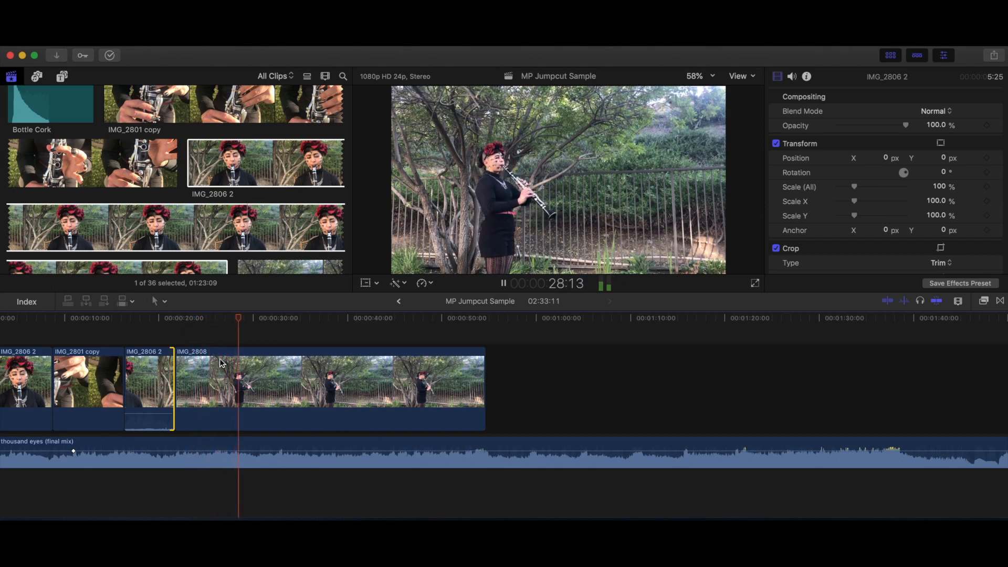
key("space")
left_click(193, 366)
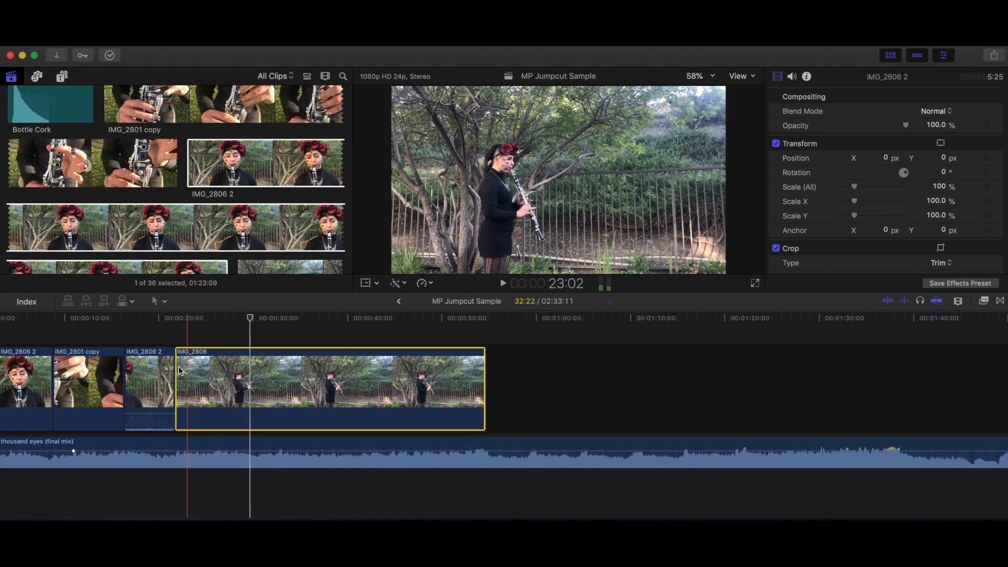
Extend the start of the IMG_2808 clip to a duration of 36:32 and replay the cut
left_click_drag(175, 367, 147, 366)
left_click(189, 367)
key("super+z")
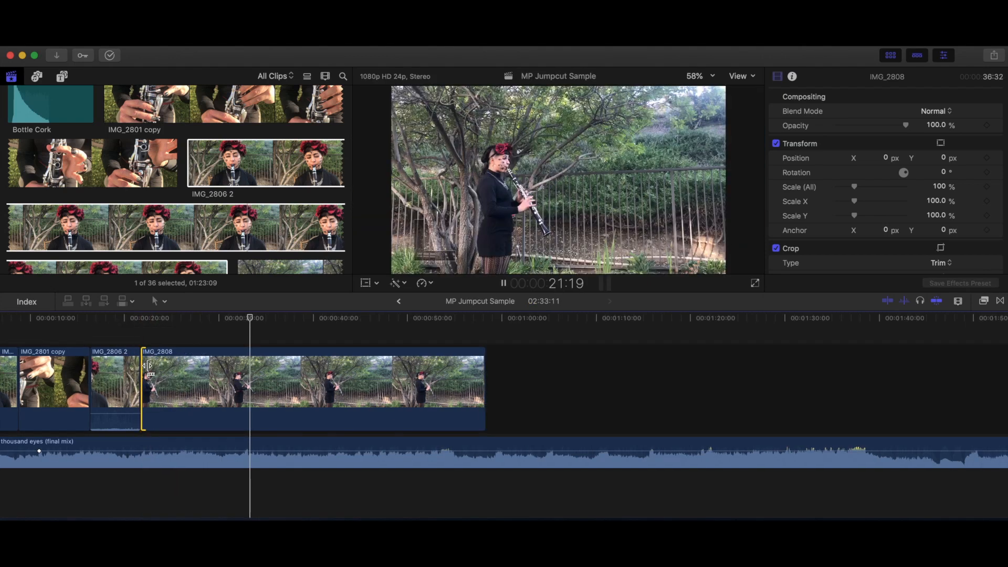
key("space")
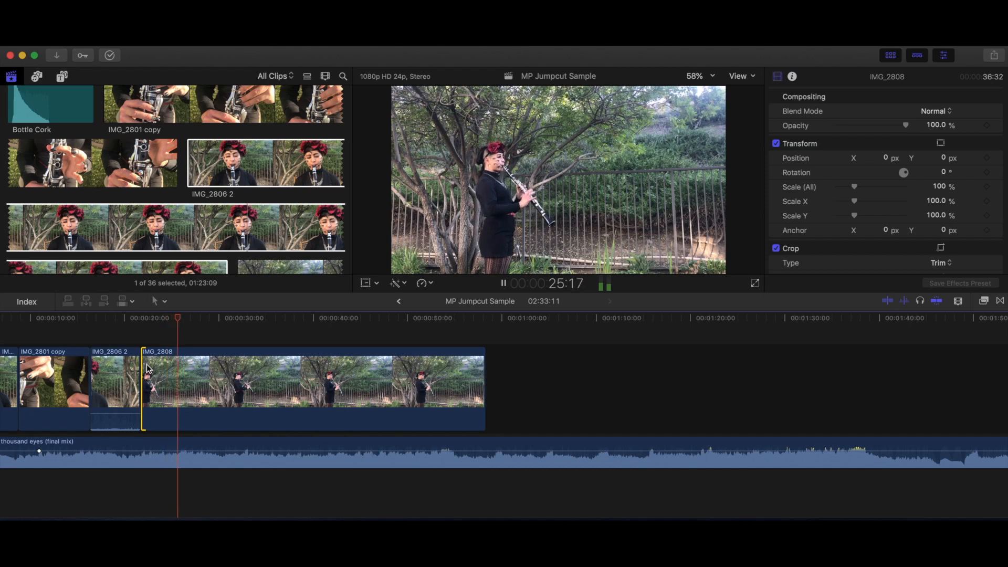
Split the IMG_2808 clip at 26:02 and delete the part after the cut
left_click(181, 364)
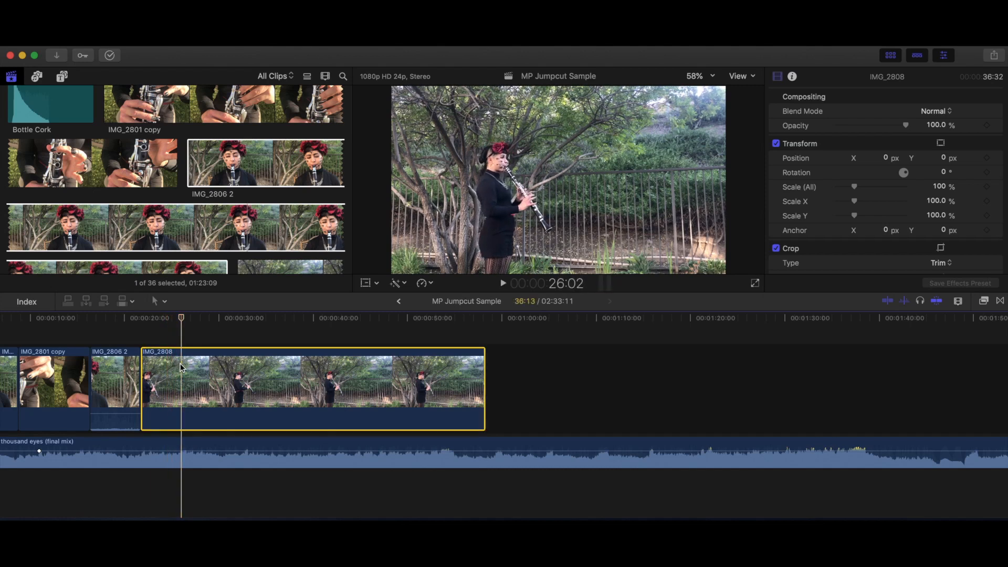
key("super+b")
left_click(223, 368)
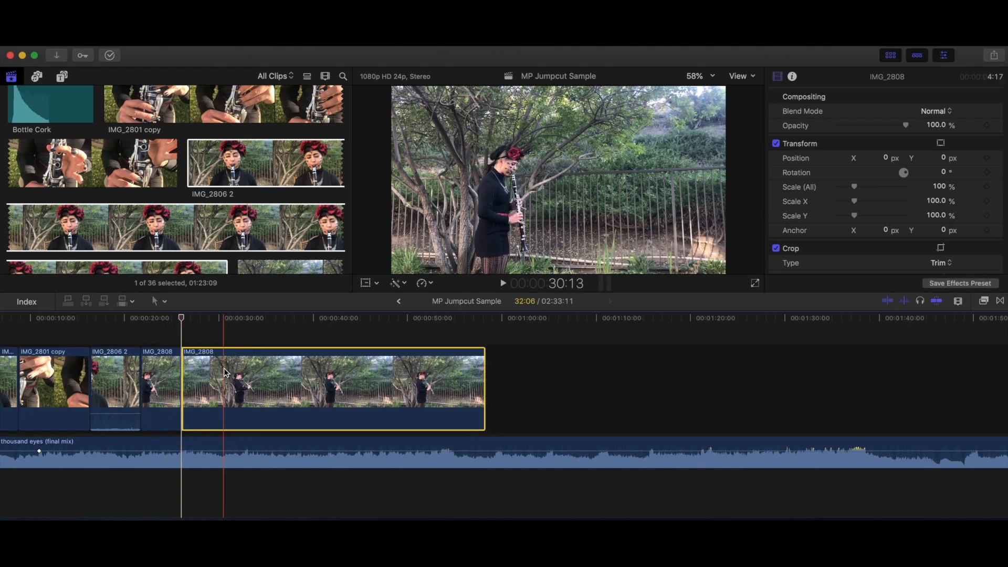
key("BackSpace")
Split the thousand eyes (final mix) audio at 26:02 and delete the remaining audio and the empty gap
left_click(181, 445)
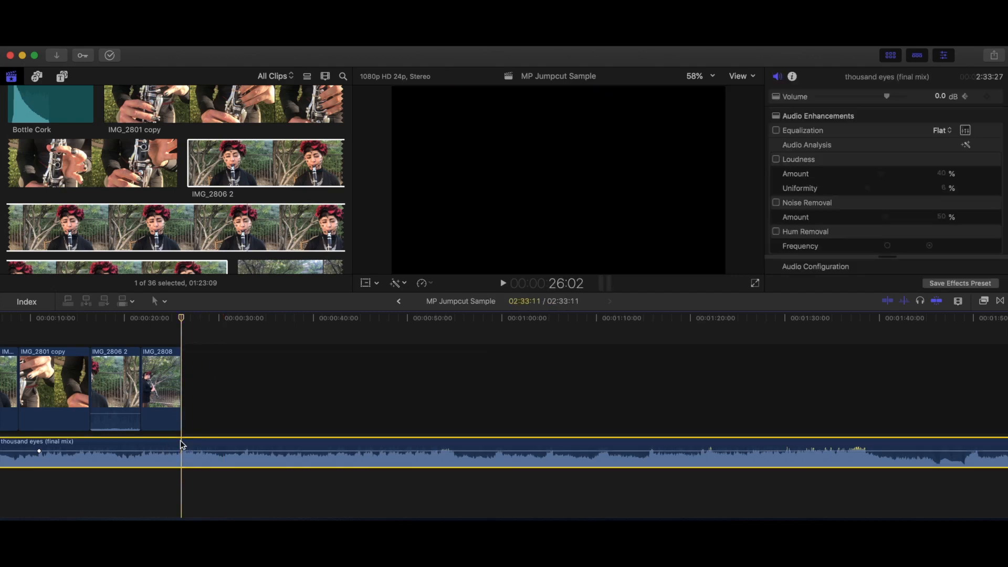
key("super+b")
left_click(196, 444)
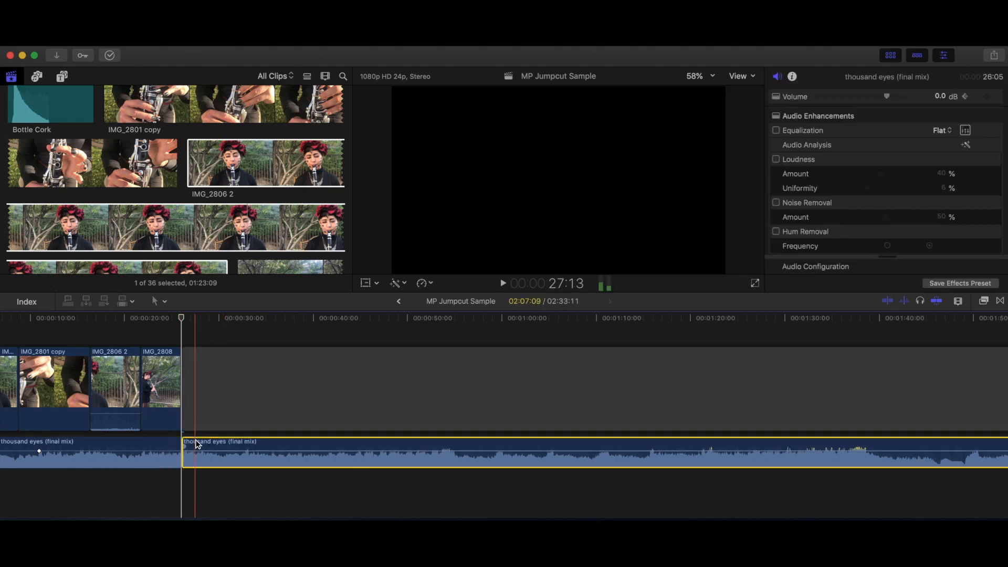
key("BackSpace")
left_click(212, 369)
key("BackSpace")
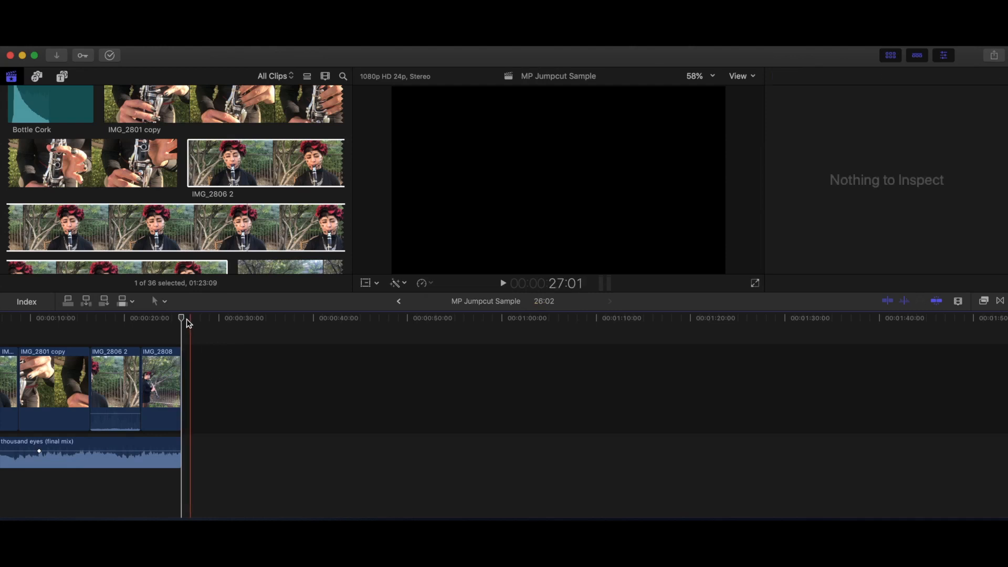
Trim the start of the audio to a duration of 20:50 and the first IMG_2806 2 clip to 3:35, and replay from the beginning
left_click(138, 319)
key("Home")
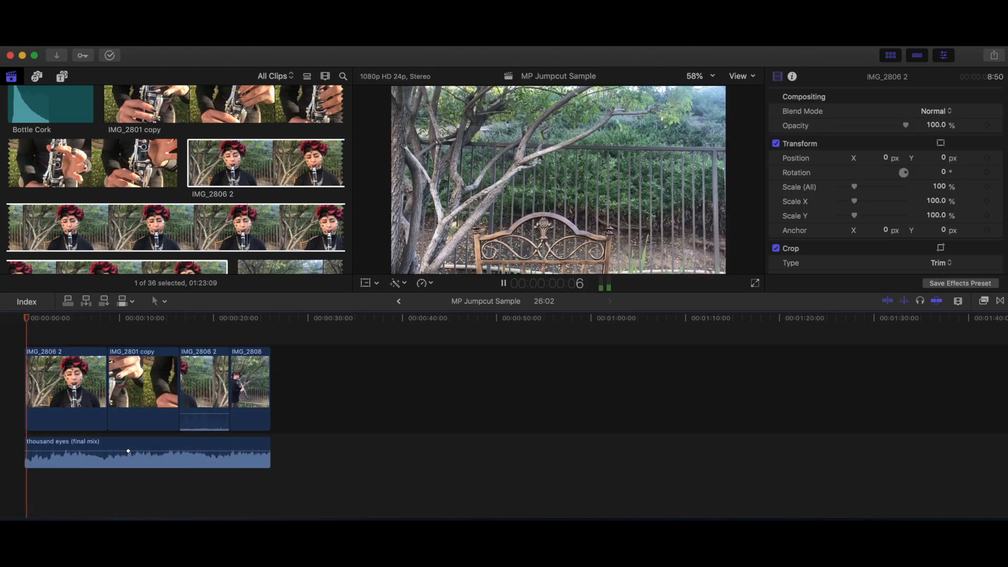
mouse_move(26, 375)
left_mouse_down()
mouse_move(40, 374)
mouse_move(26, 374)
left_mouse_up()
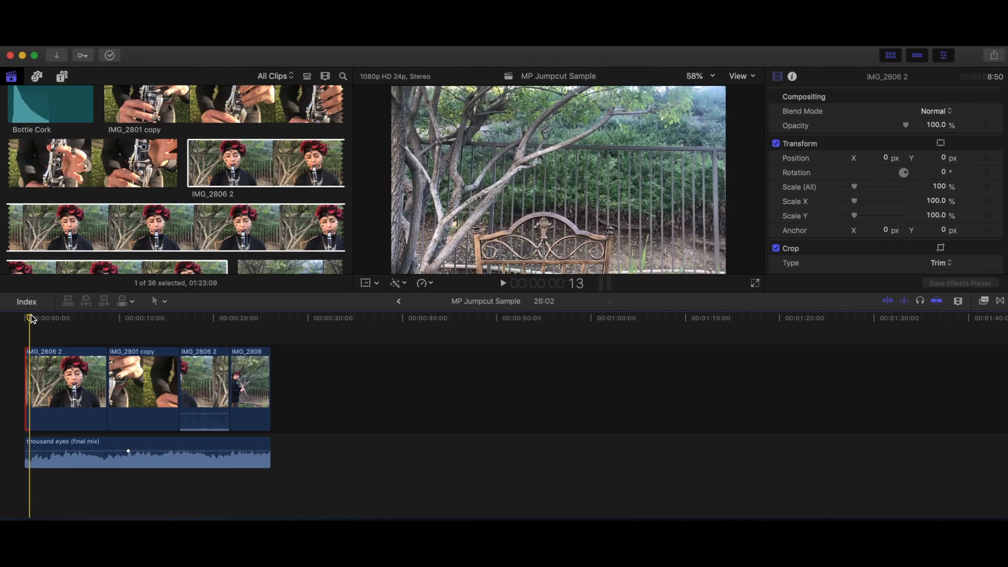
left_click_drag(30, 318, 57, 317)
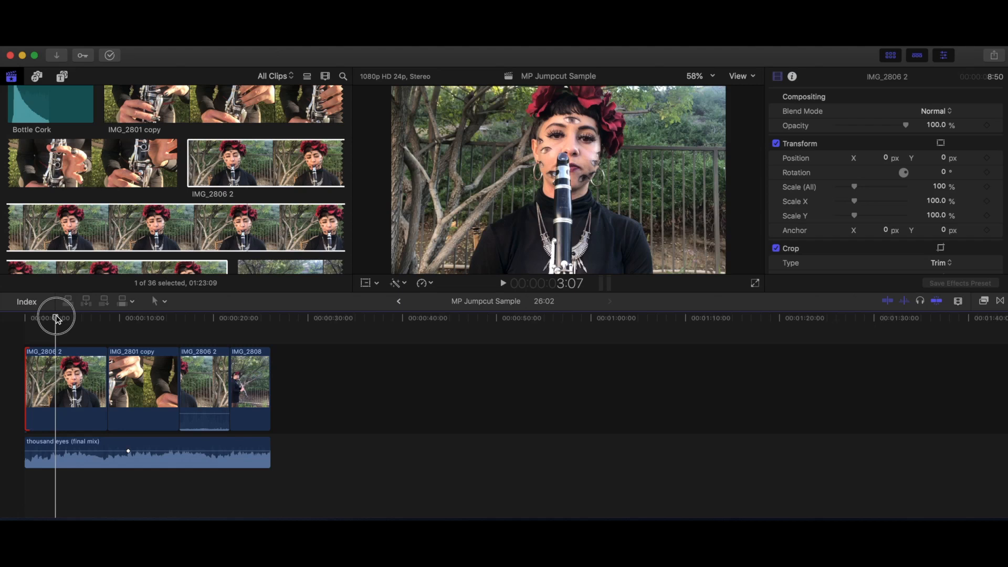
left_click_drag(56, 317, 74, 317)
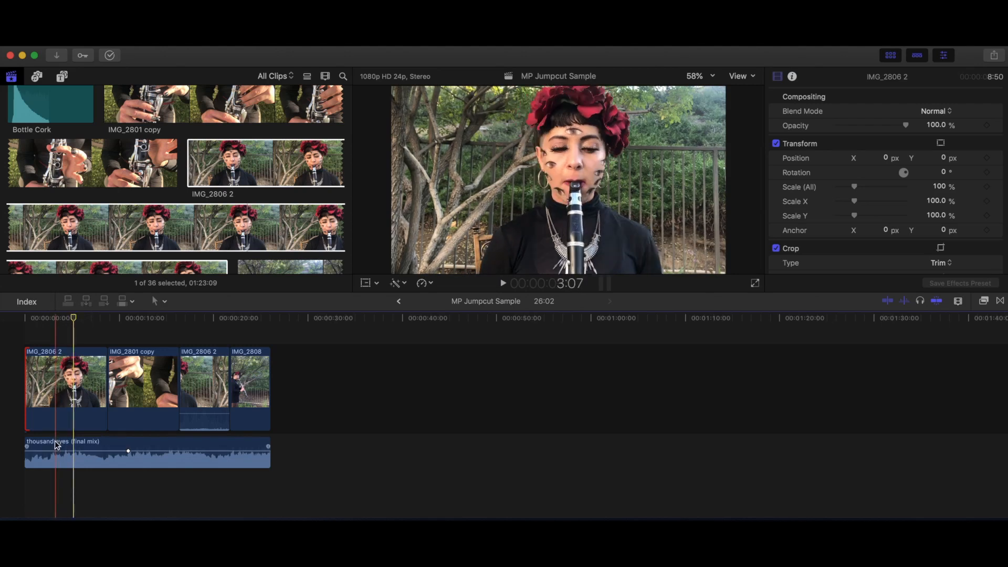
left_click_drag(25, 456, 73, 456)
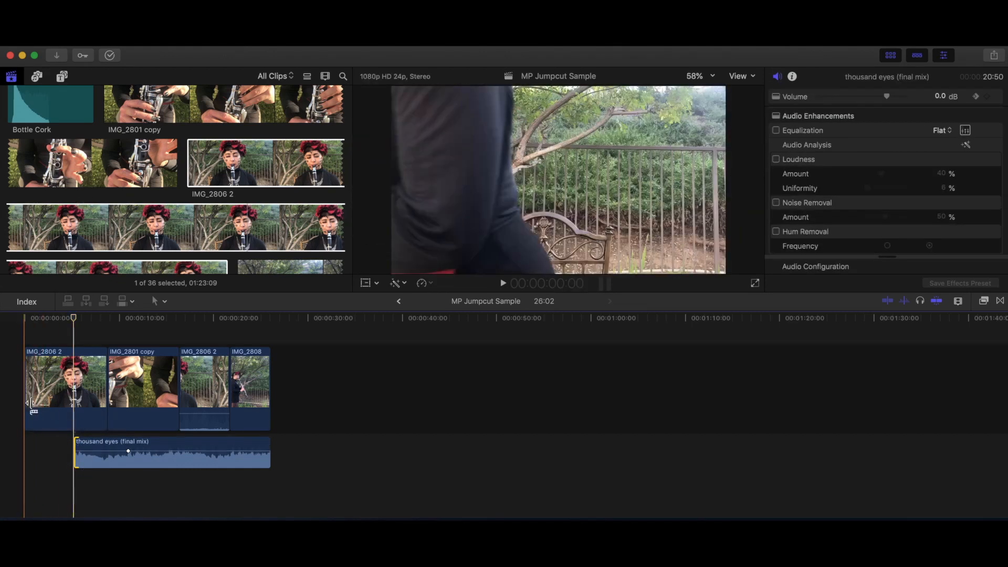
left_click_drag(25, 394, 74, 392)
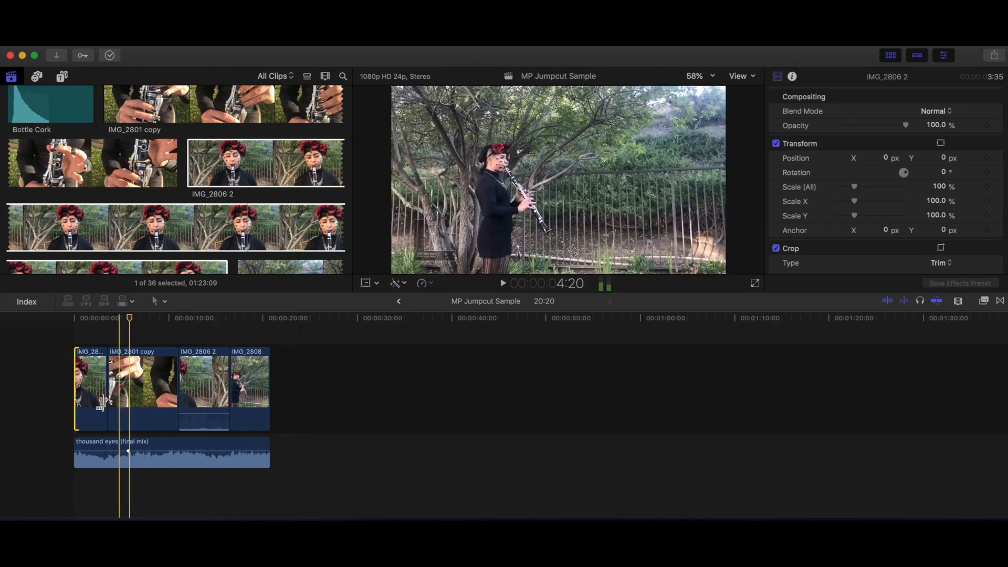
left_click(74, 319)
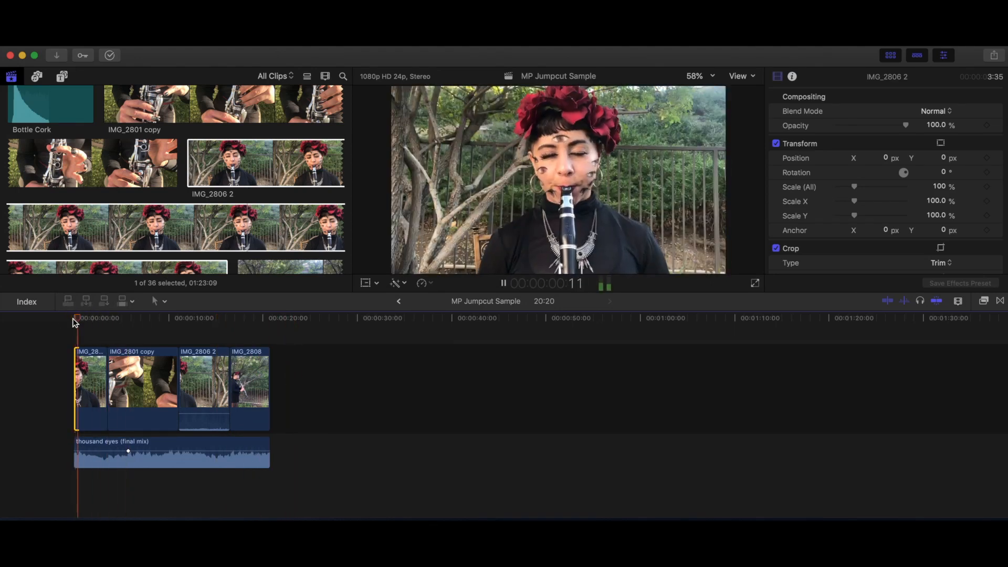